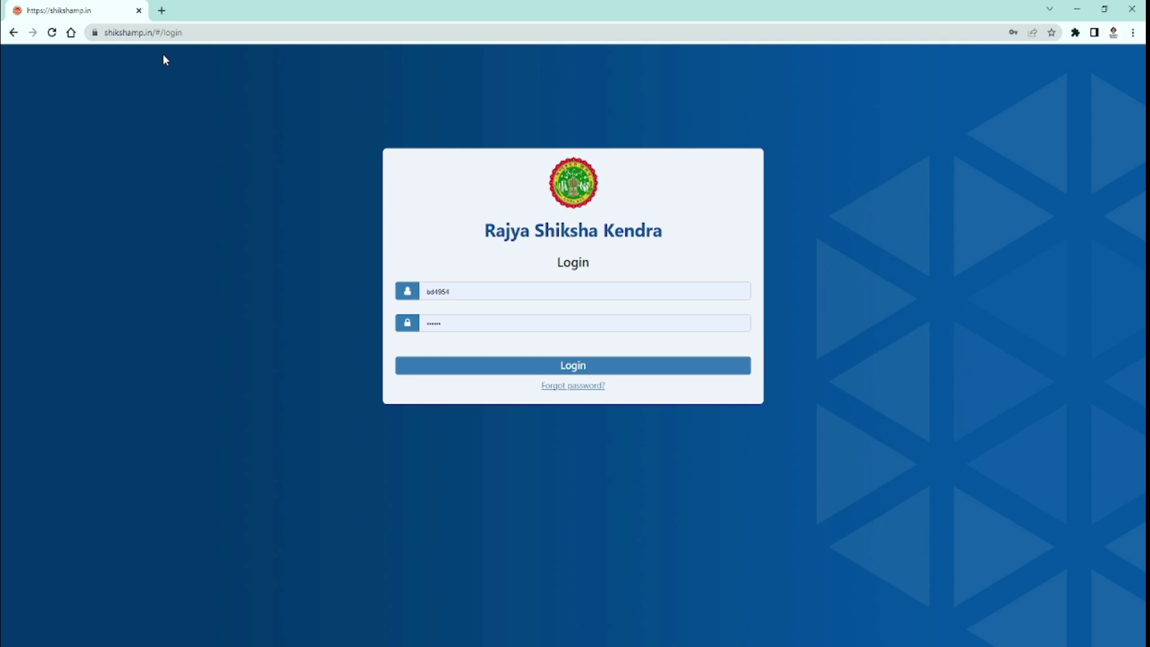
- Log in with the prefilled credentials and open the in-progress FLN Block level training under Initiate Training
click(525, 366)
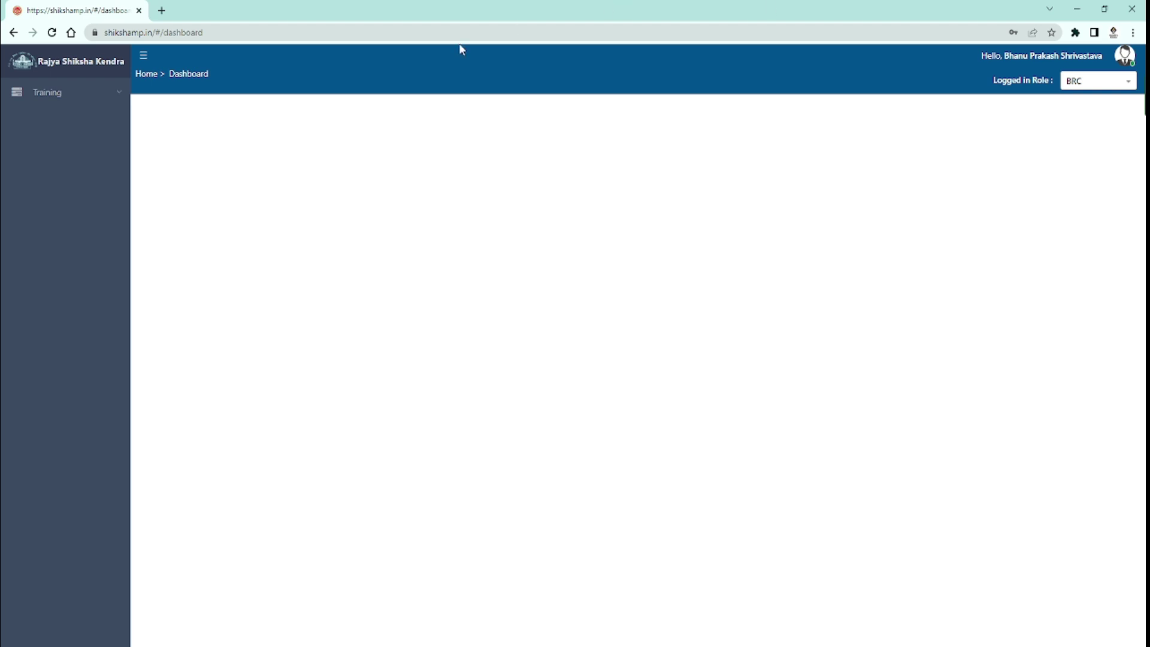
click(38, 95)
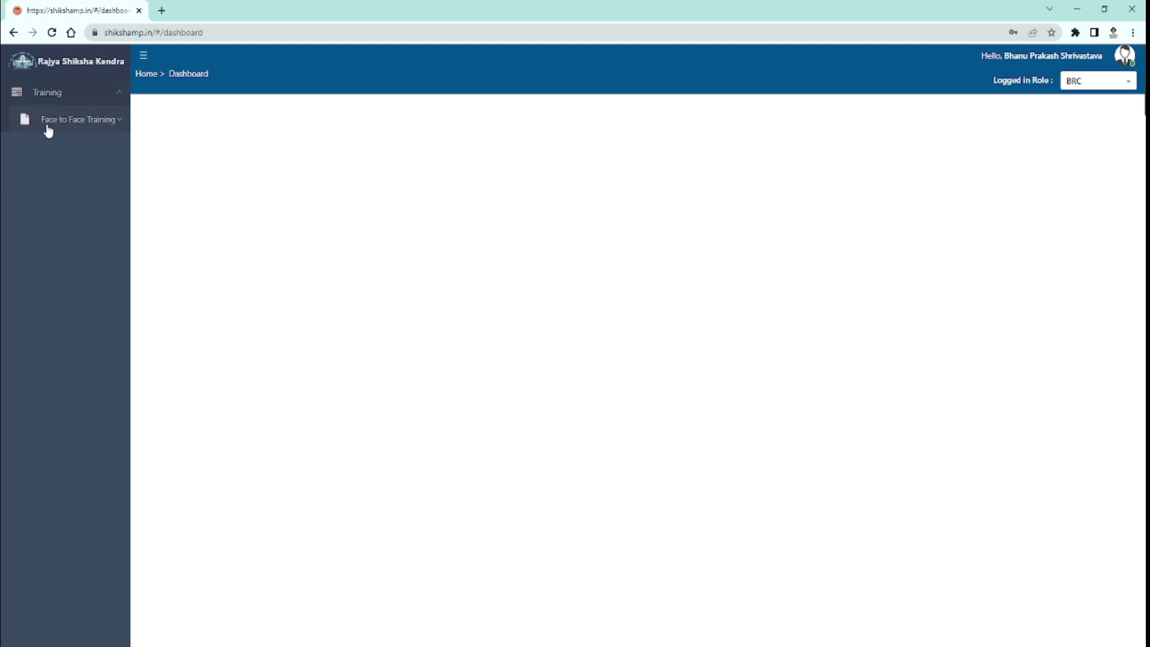
click(49, 123)
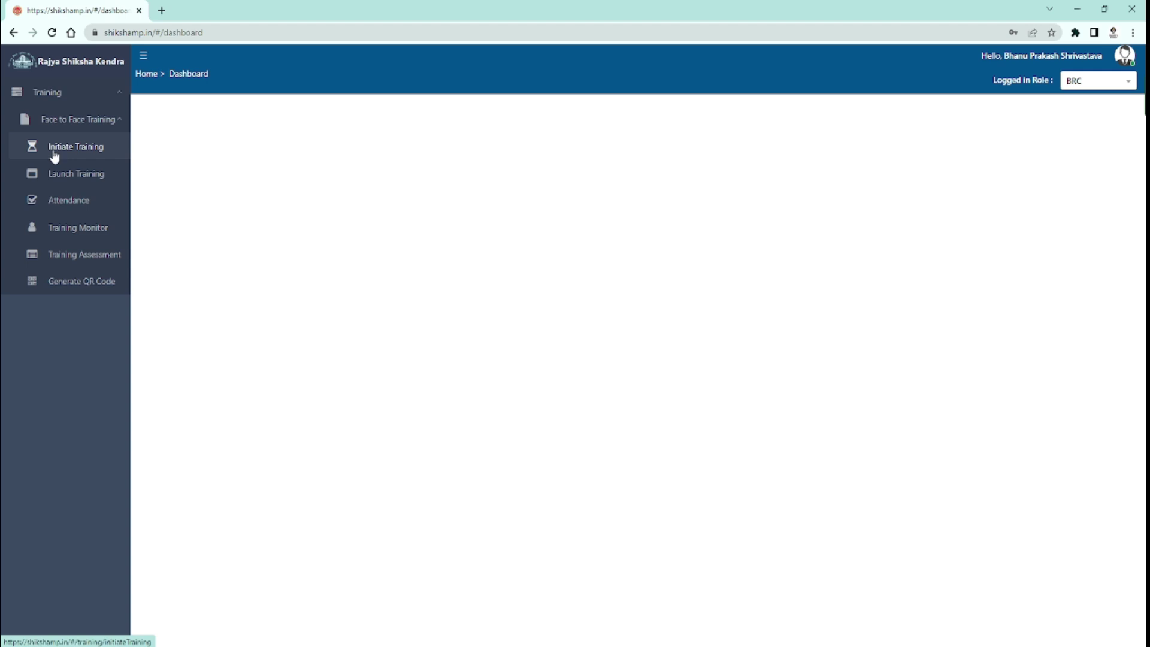
click(54, 155)
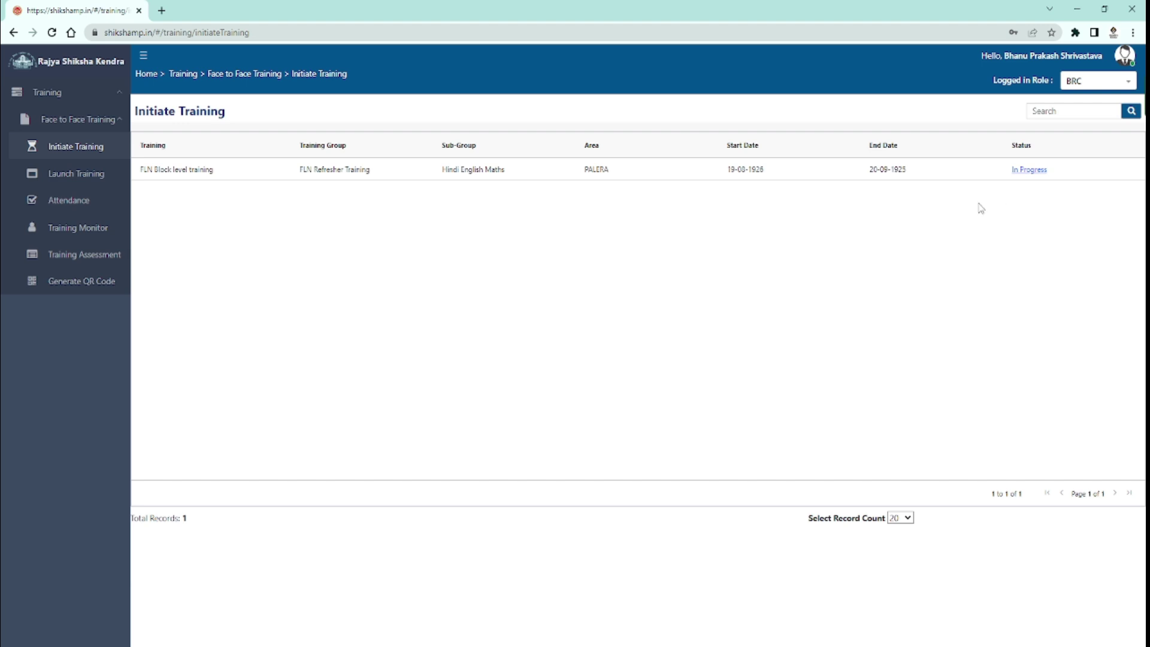
click(1029, 170)
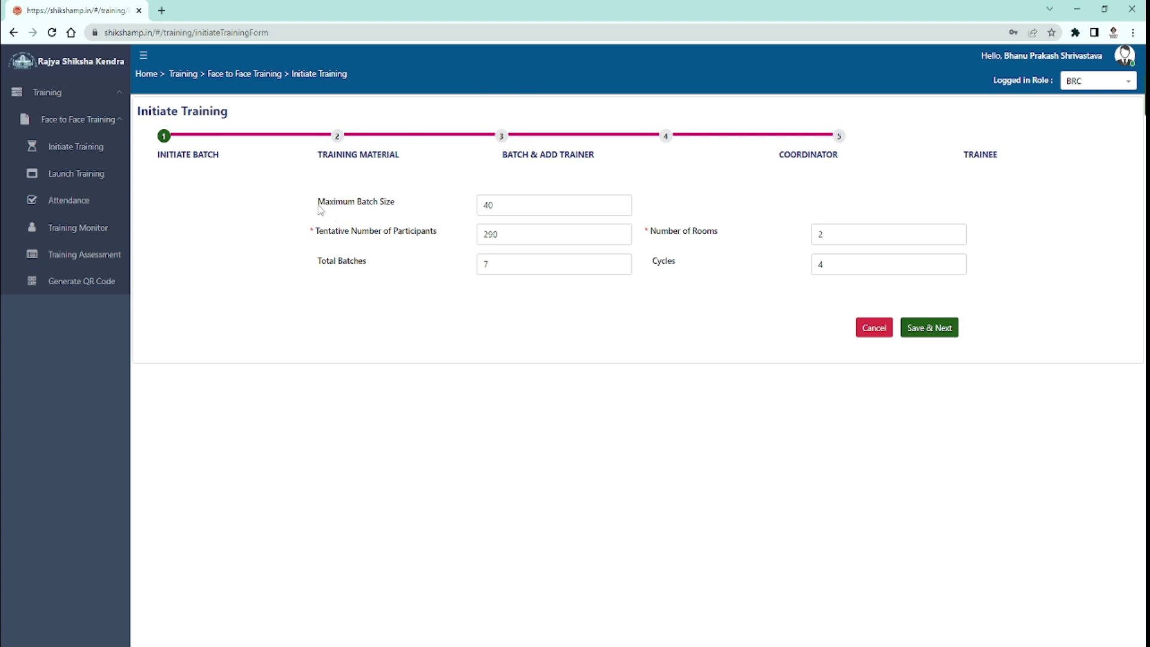
- Examine the maximum batch size and tentative number of participants in the Initiate Batch form
drag(320, 206, 398, 213)
click(503, 210)
drag(502, 210, 482, 207)
click(500, 209)
click(316, 240)
drag(313, 237, 445, 241)
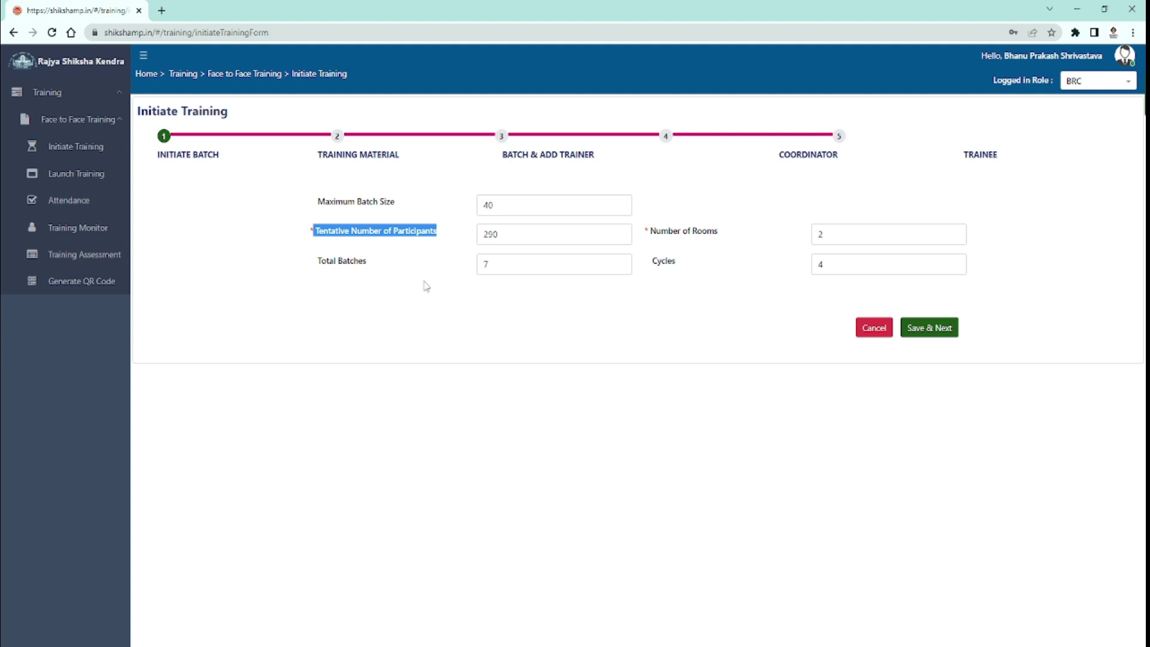
click(516, 237)
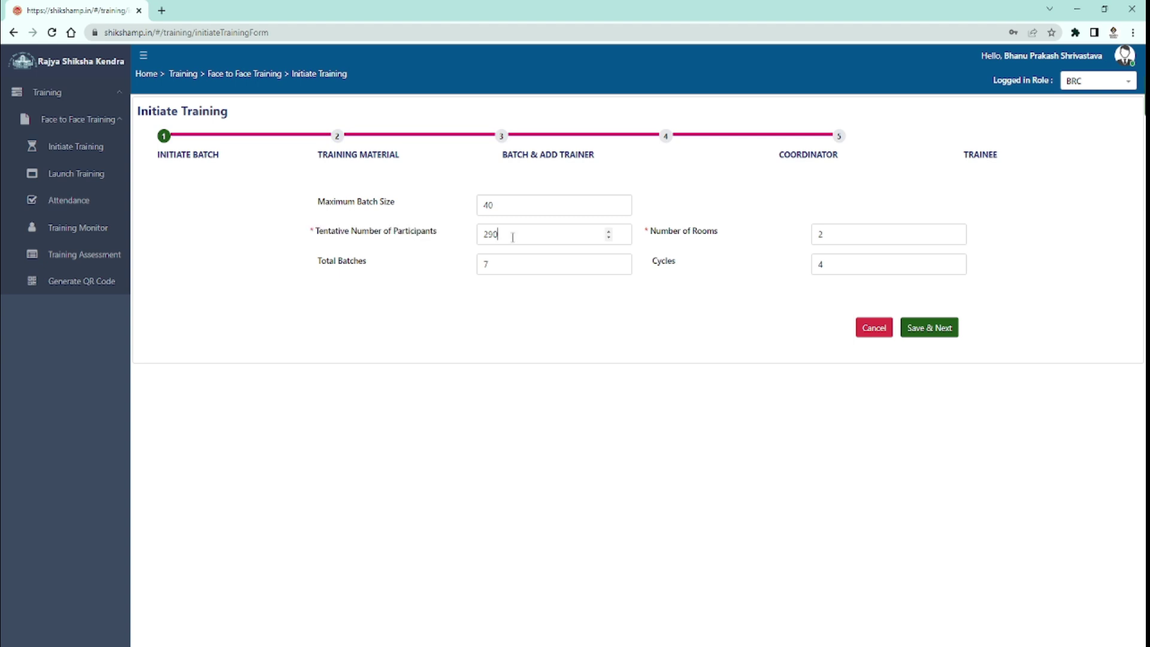
drag(510, 238, 487, 240)
click(497, 235)
drag(498, 234, 478, 235)
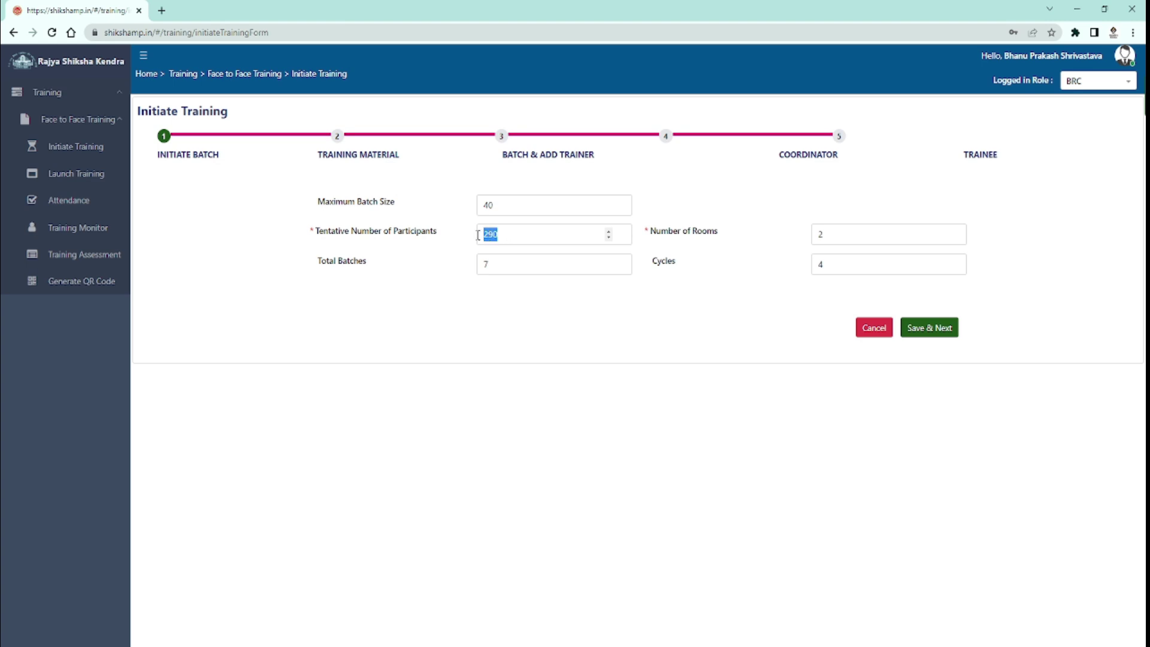
- Examine the number of rooms, total batches and cycles in the Initiate Batch form
drag(497, 267, 487, 265)
click(486, 265)
drag(650, 233, 728, 246)
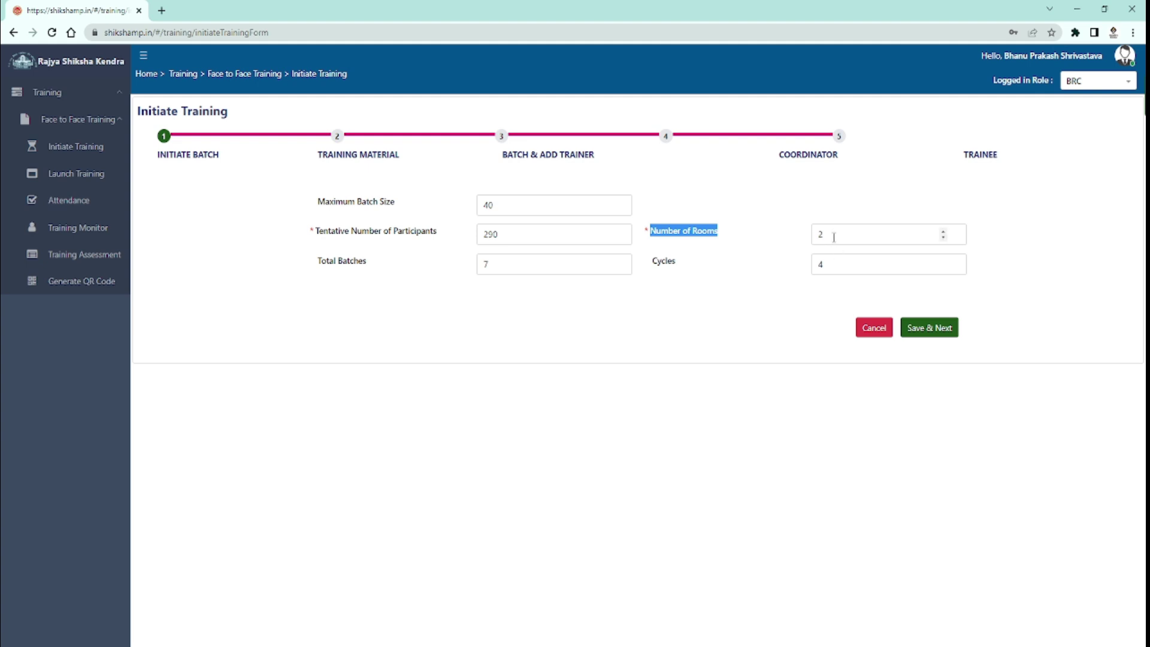
drag(833, 237, 820, 234)
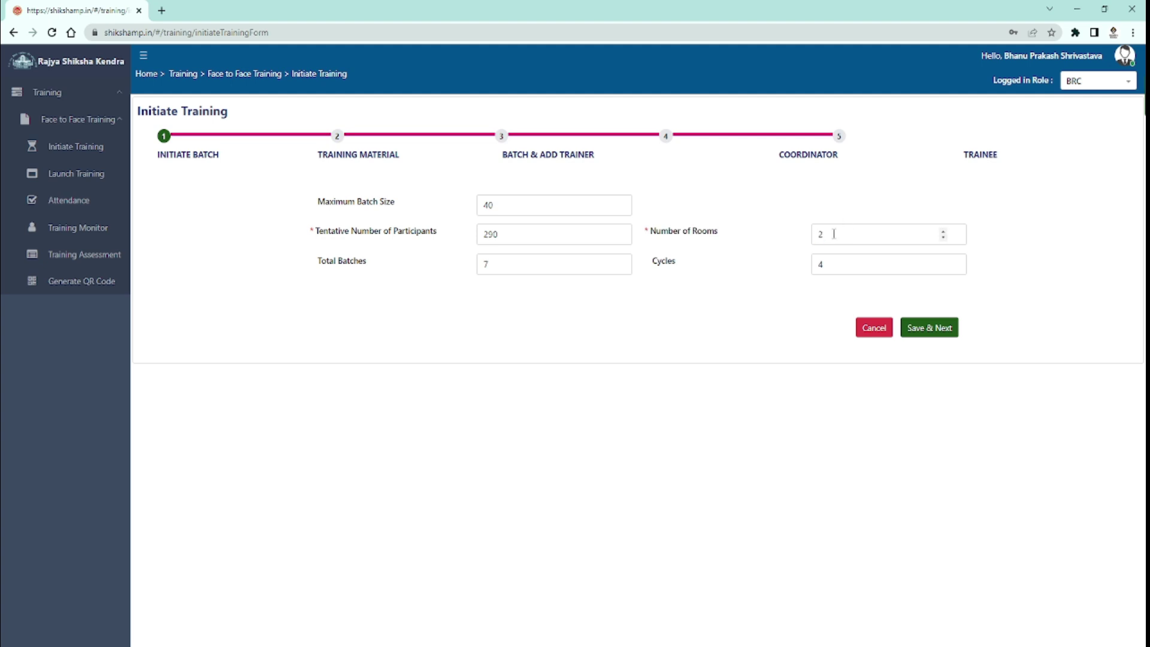
click(833, 208)
click(832, 235)
drag(316, 275, 341, 267)
click(497, 267)
drag(651, 263, 684, 268)
click(835, 264)
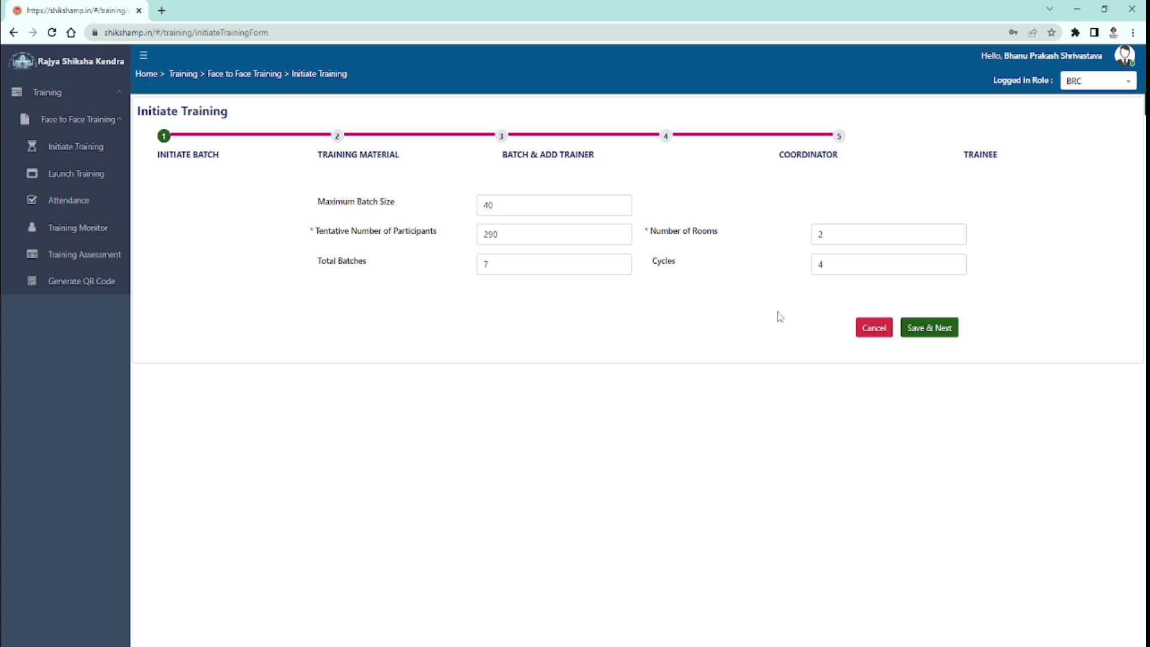
- Save the Initiate Batch and Training Material stages and advance to Batch & Add Trainer
click(930, 328)
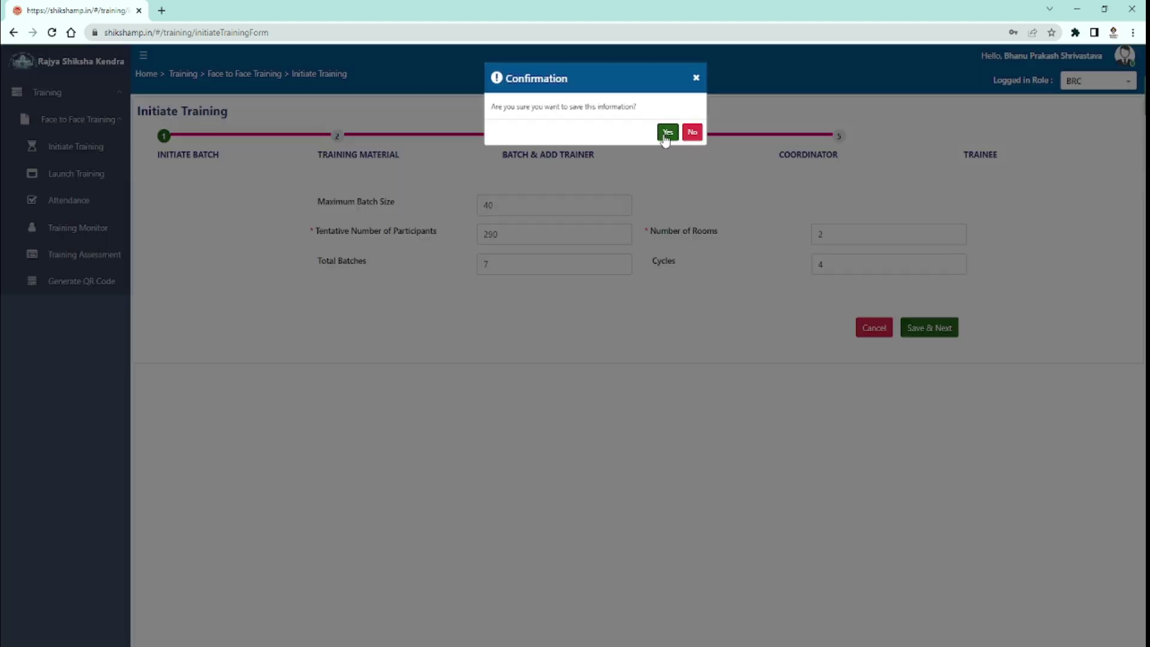
click(666, 133)
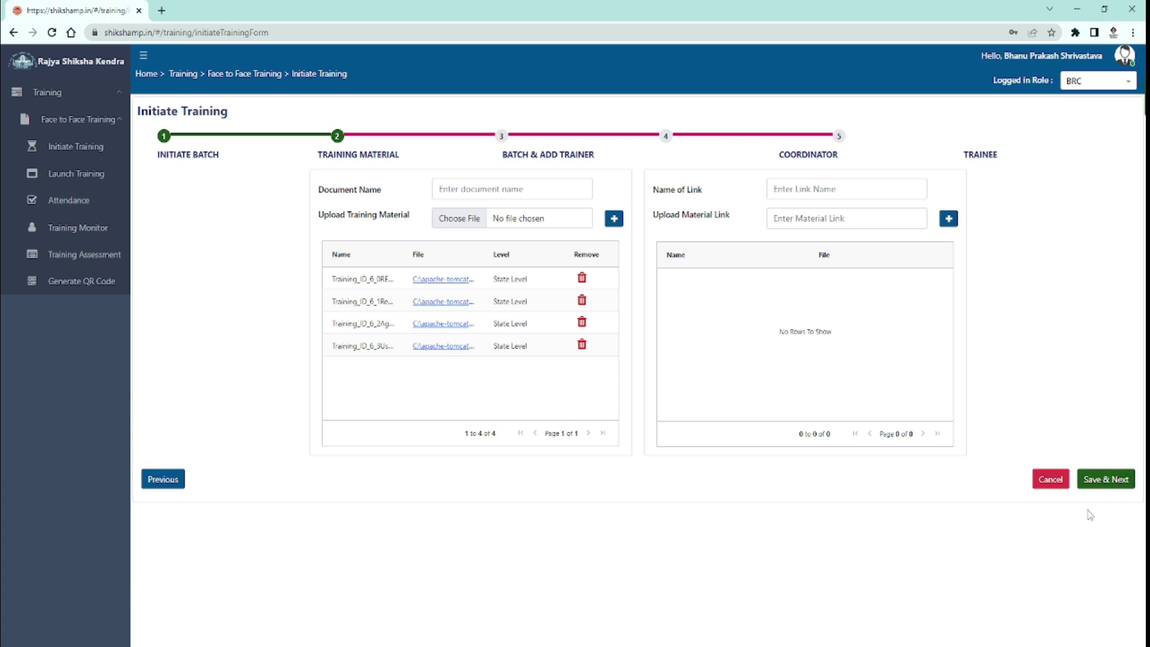
click(1111, 482)
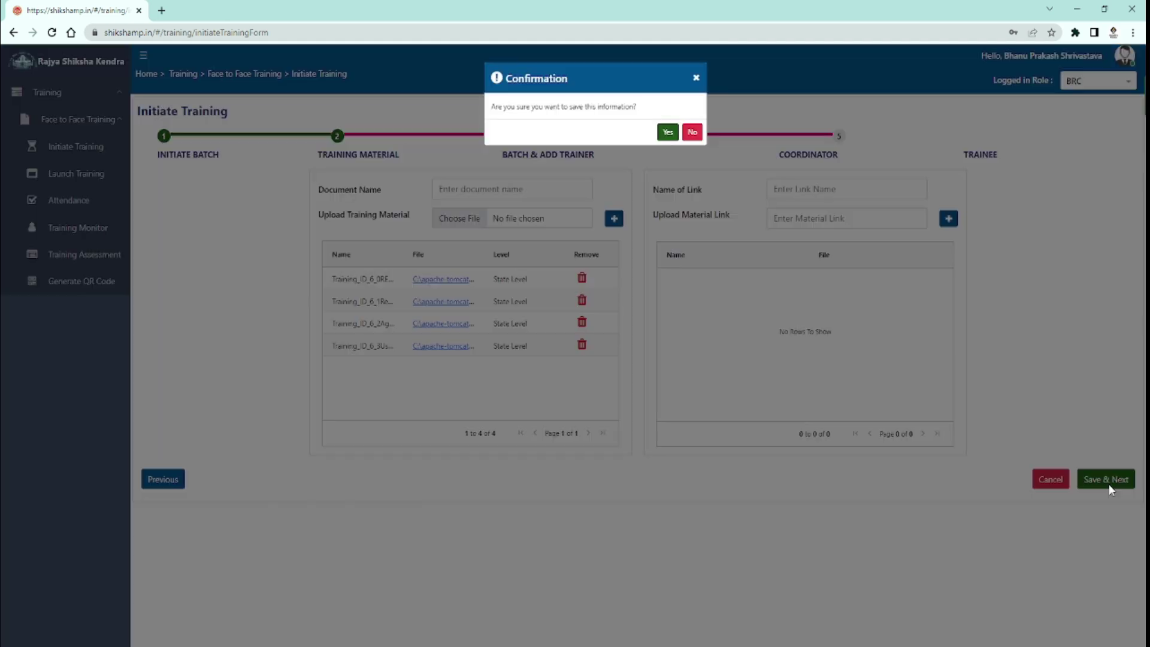
click(668, 133)
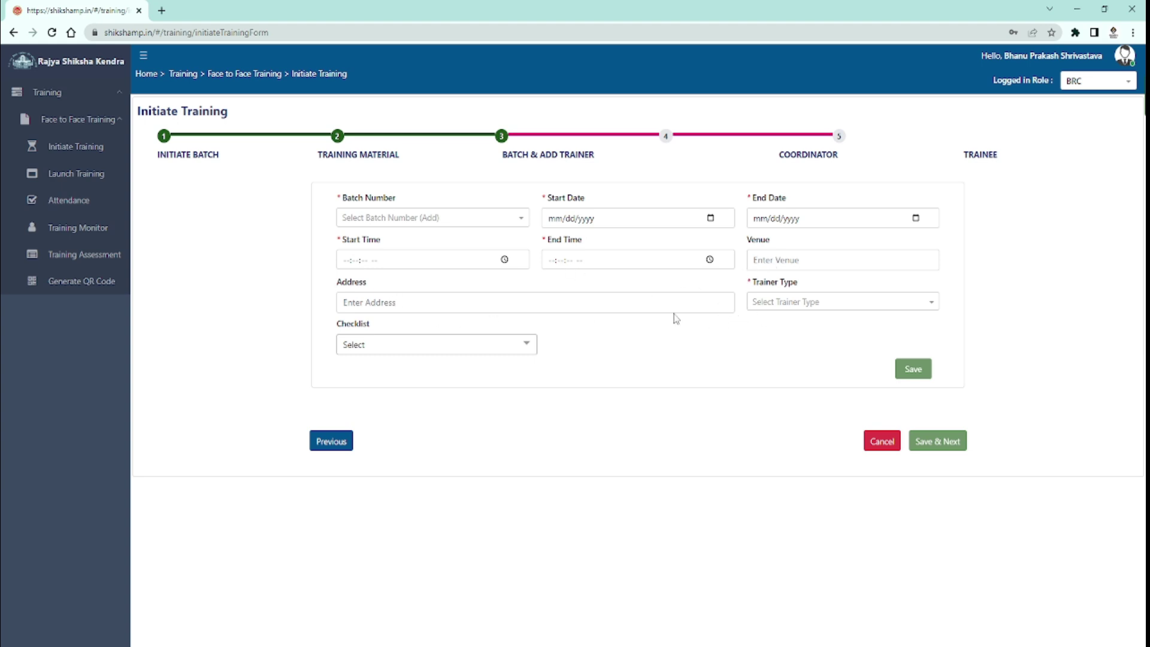
- Select batch number 1 and set its start date to 01/28/2023 and its end date to 02/01/2023
click(364, 220)
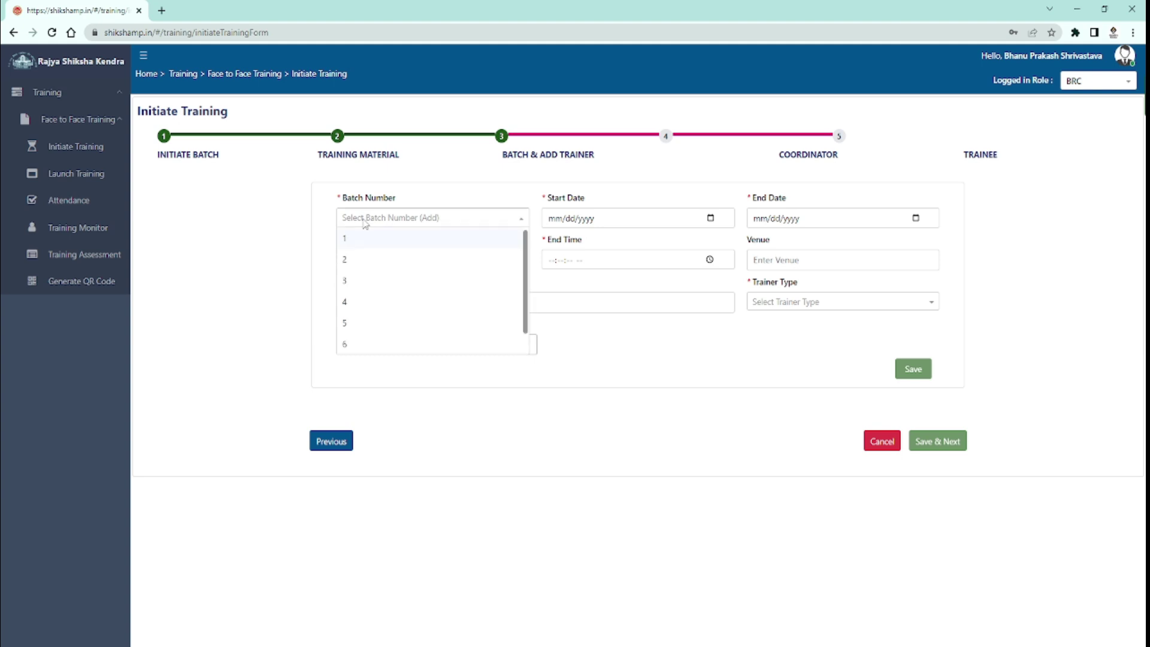
click(367, 239)
click(552, 220)
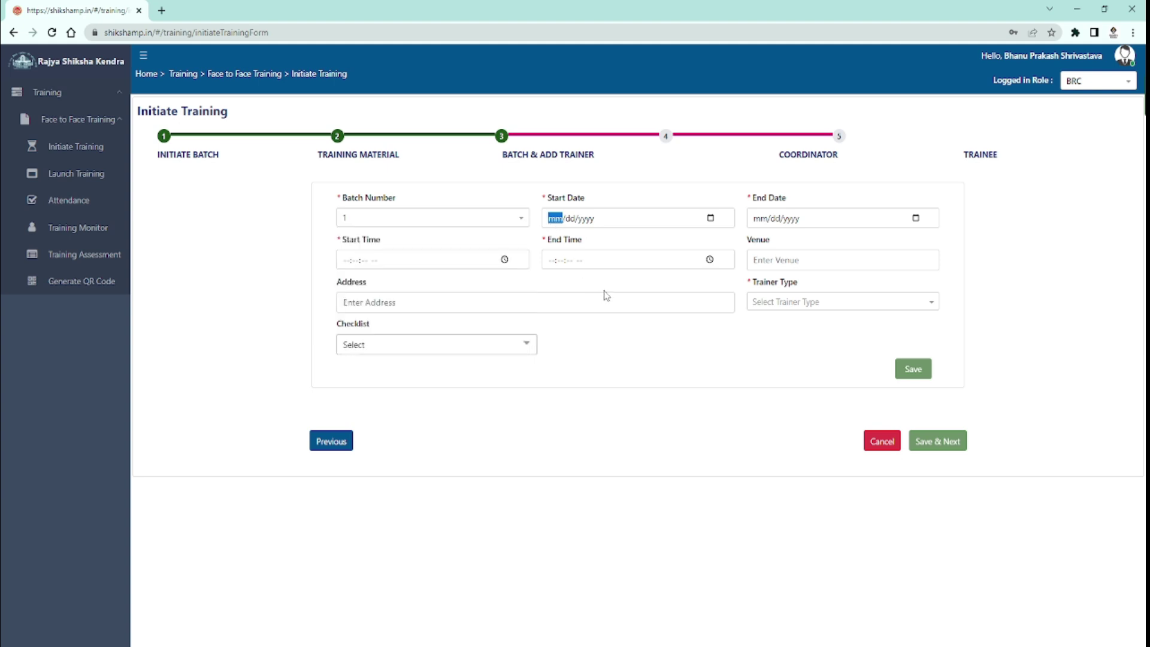
click(359, 220)
click(358, 239)
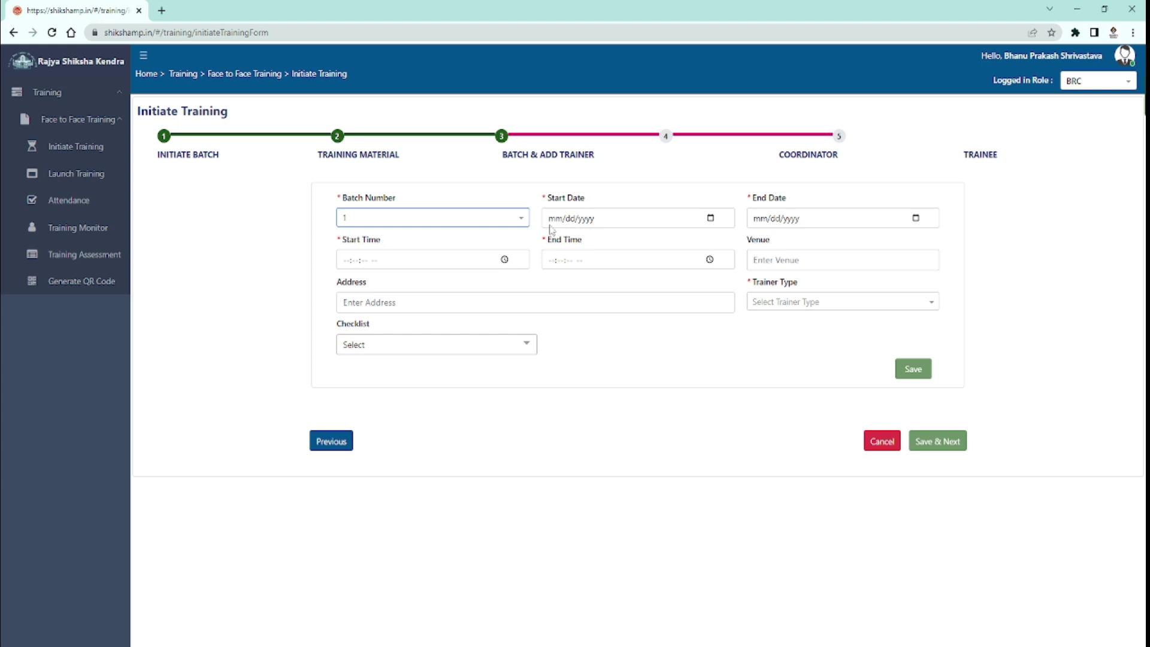
click(590, 226)
text(01282023)
click(760, 218)
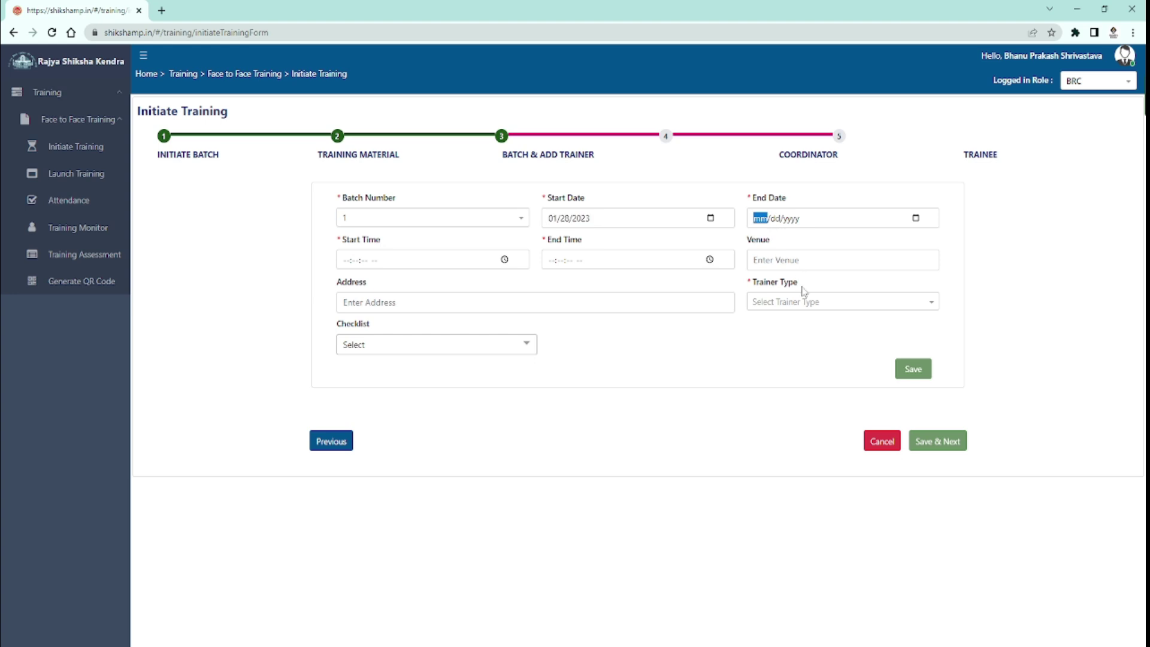
text(02012023)
- Set the batch's start time to 10:00:00 AM and its end time to 05:30:00 PM
click(344, 258)
text(100000a)
key(Tab)
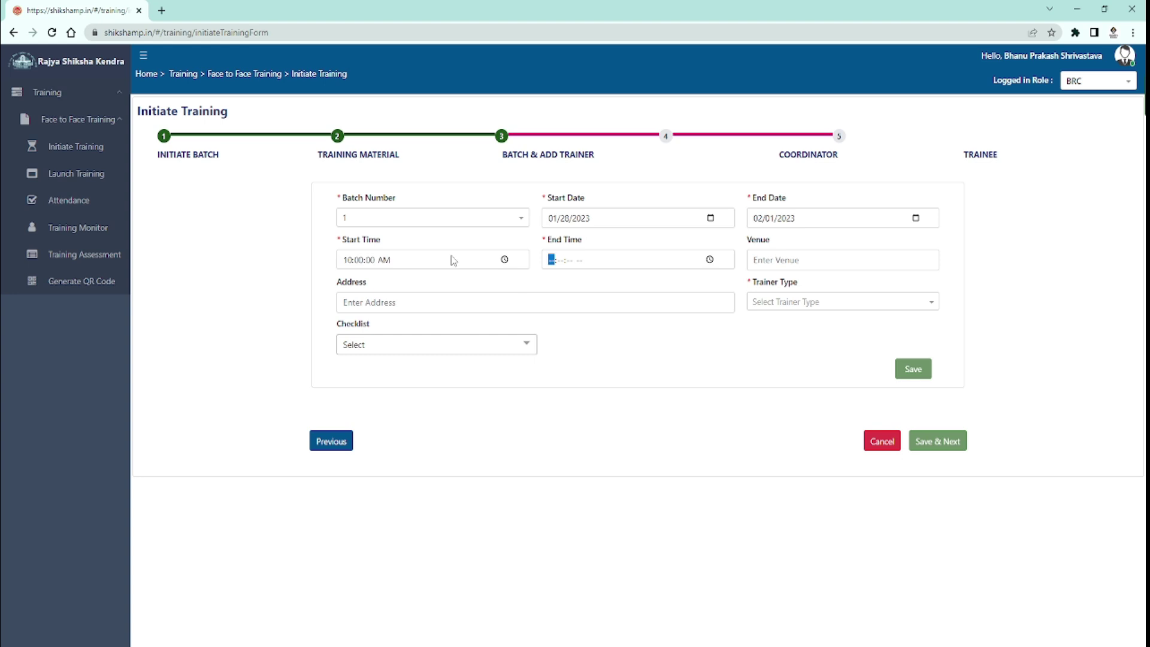
text(05:30:00p)
key(Tab)
- Enter GOVT MODEL HSS SCHOOL PALERA as the batch's venue and PALERA as its address
text(GOVT MODEL HSS SCHOOL PALERA)
key(Tab)
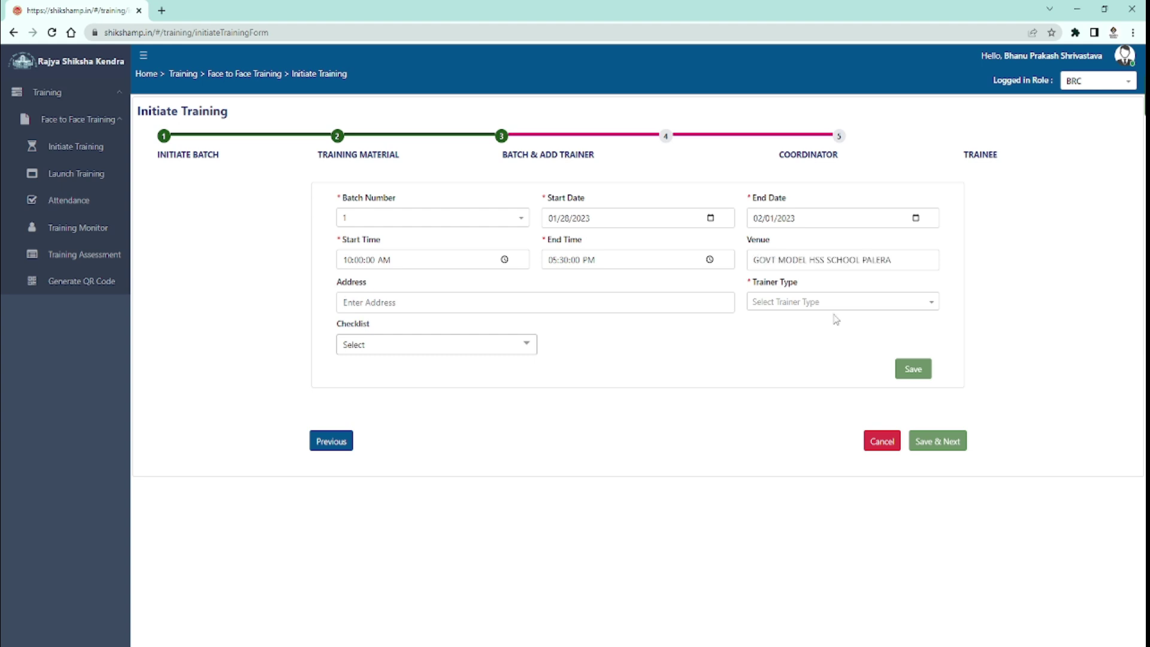
text(PALERA)
key(Tab)
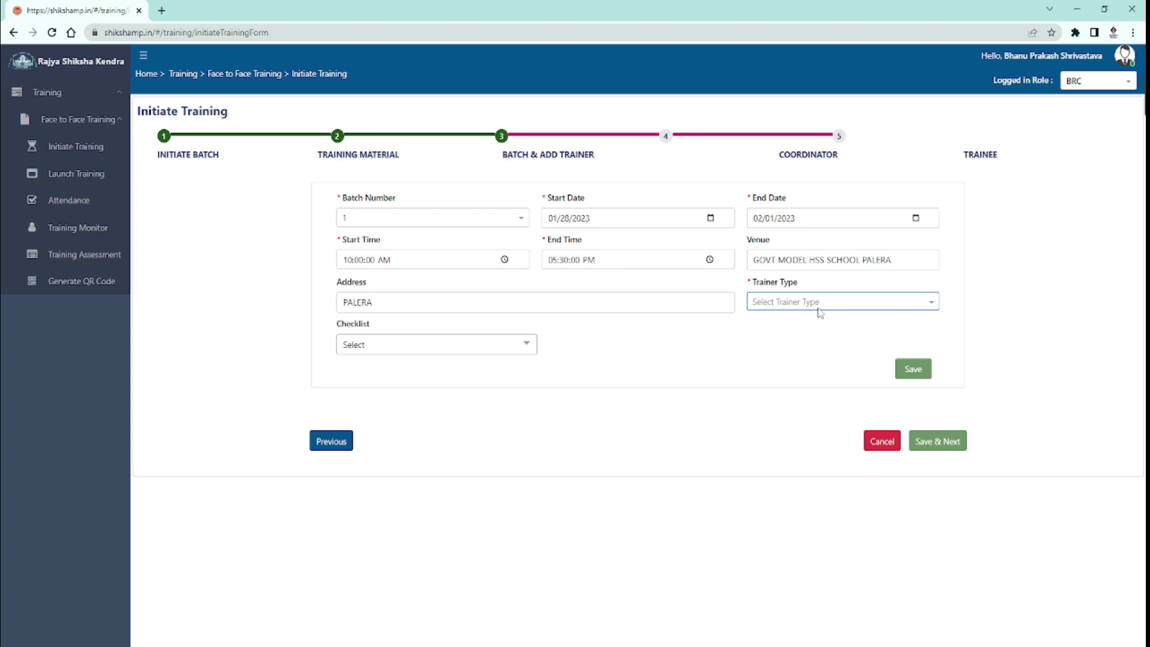
- Choose Employee as the trainer type and Stationary and Infrastructure as checklist items, and save batch 1
click(819, 306)
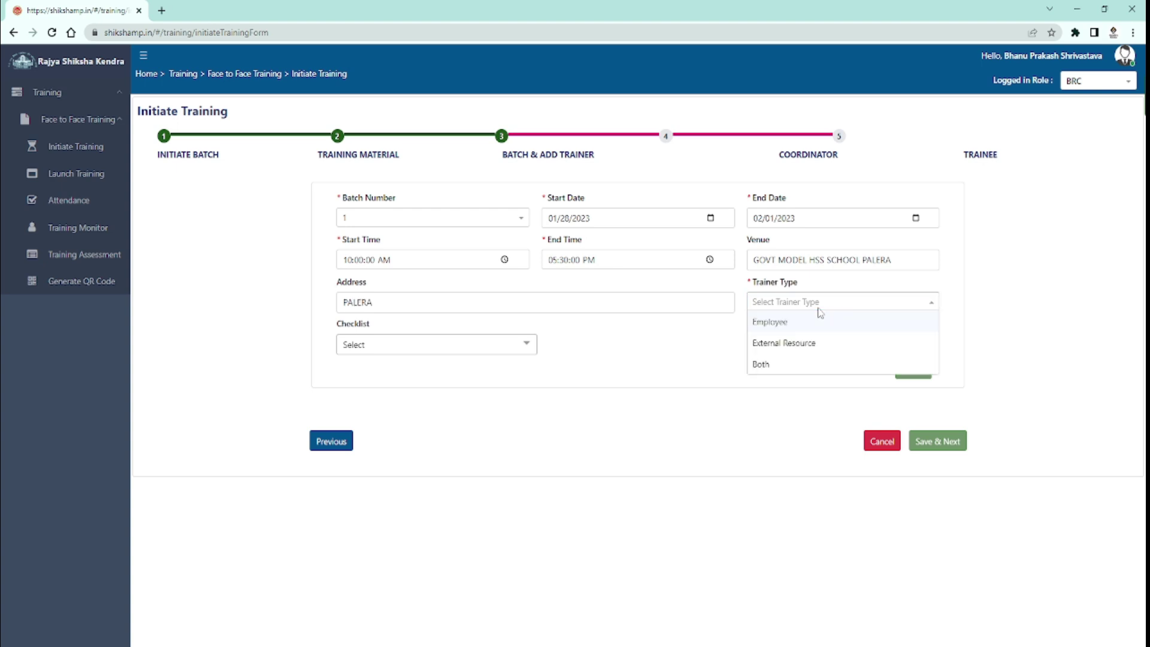
click(820, 319)
click(390, 352)
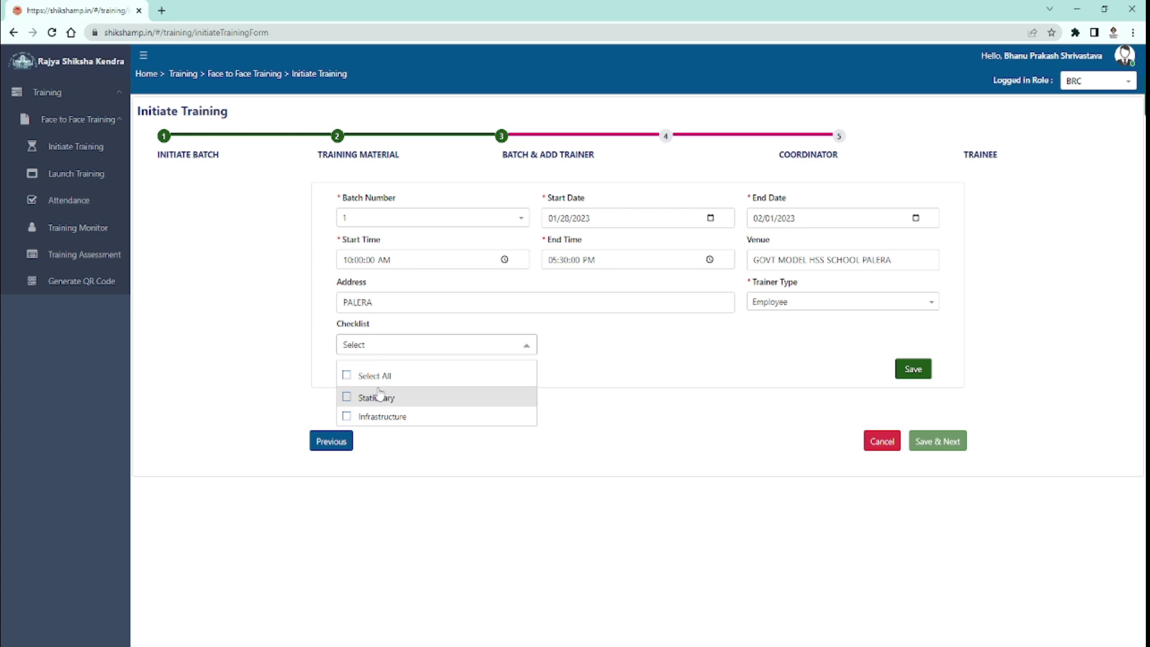
click(346, 398)
click(347, 429)
click(613, 364)
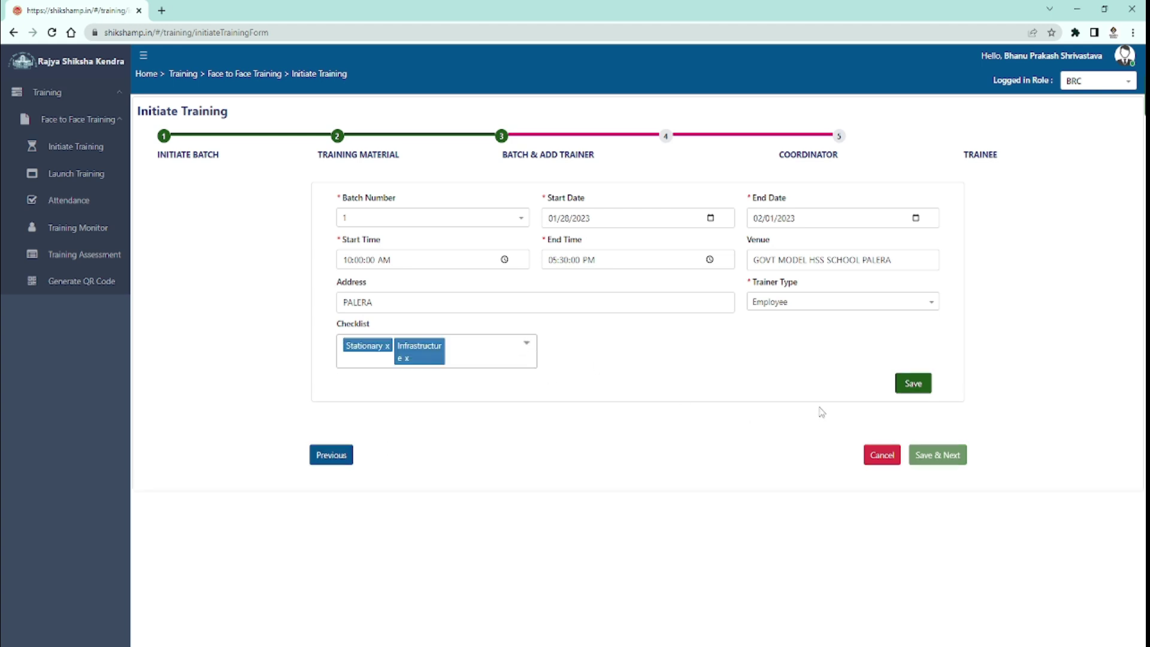
click(912, 385)
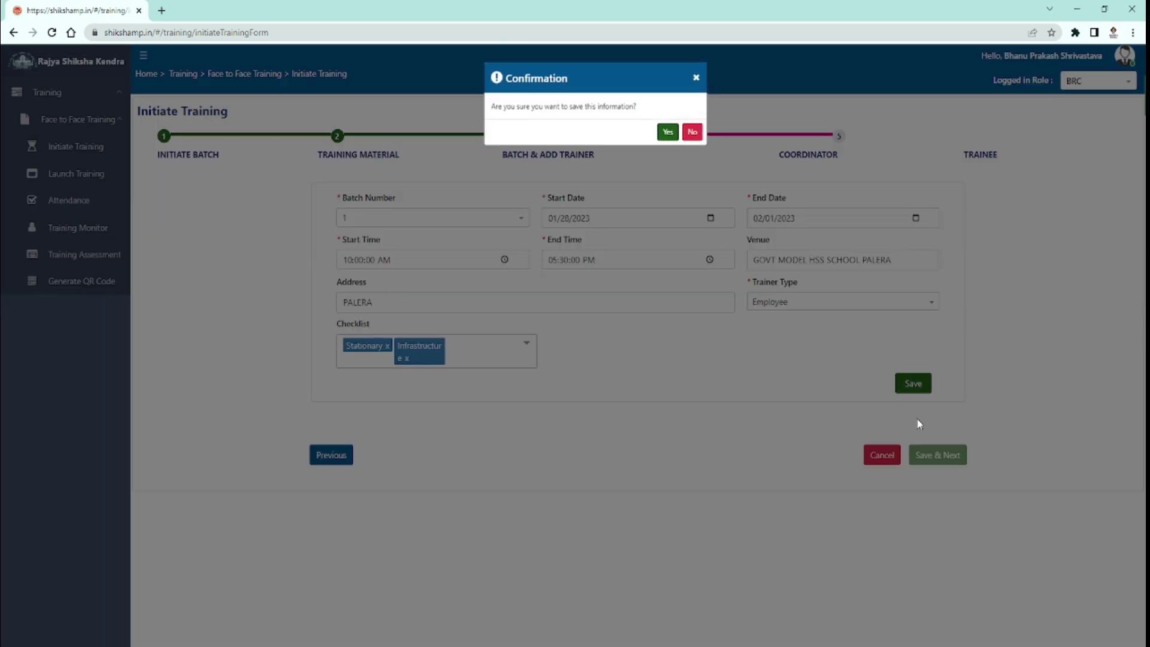
click(669, 133)
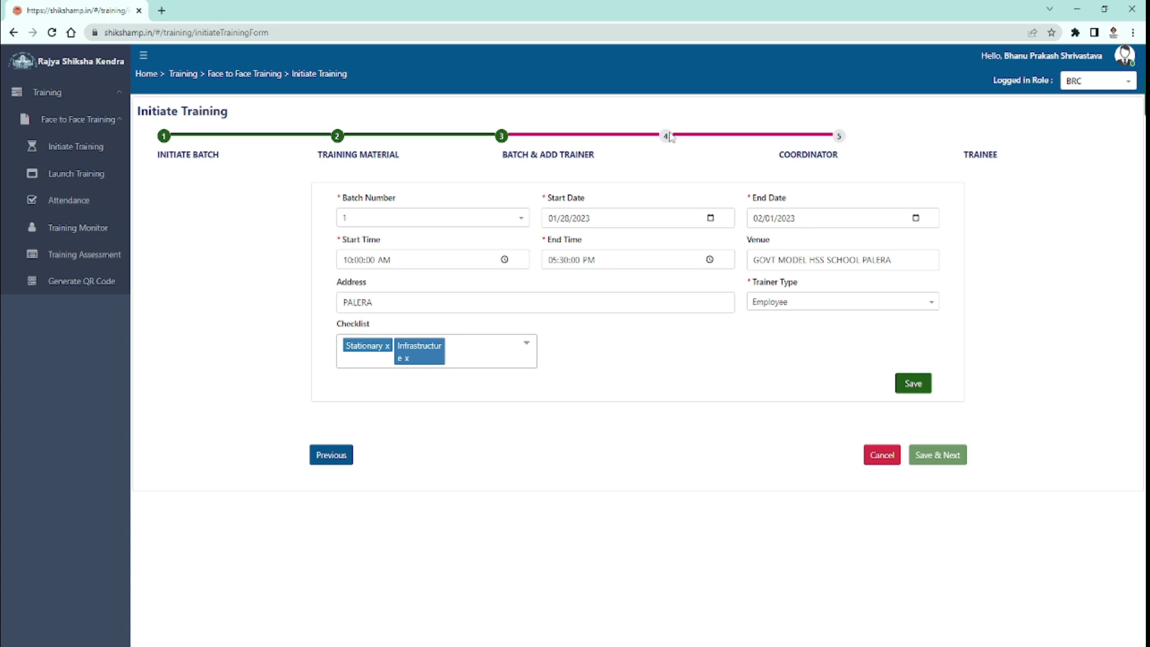
- Switch the form to batch number 7 and bring up its trainer list
click(518, 218)
scroll(385, 271, down, 1)
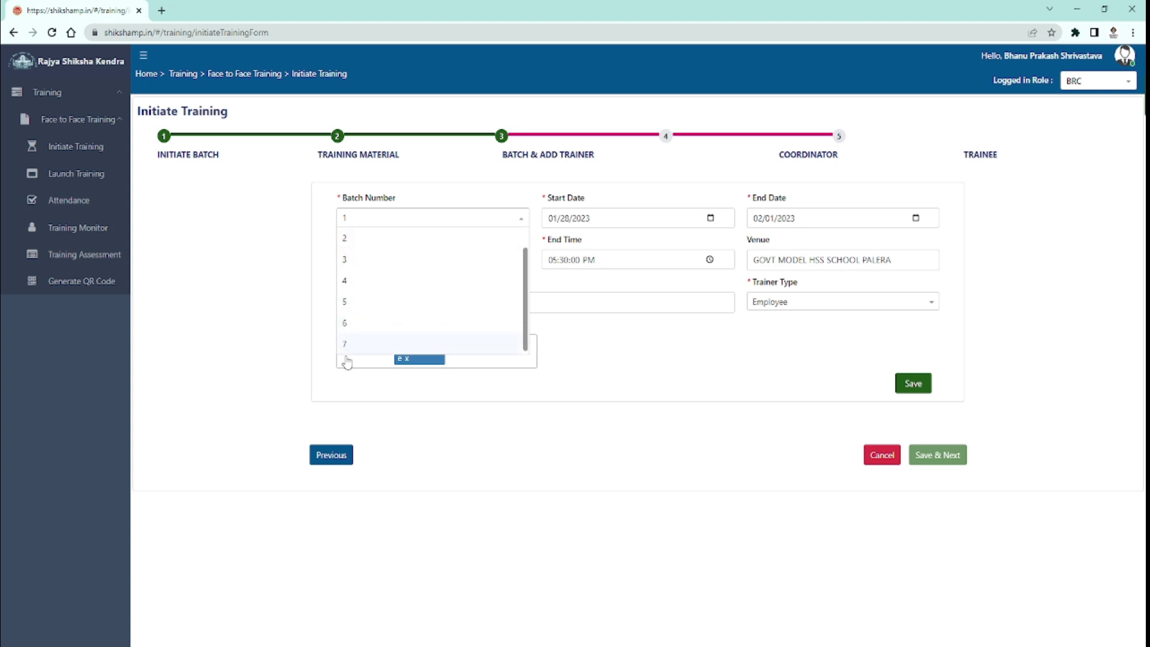
click(282, 343)
scroll(682, 243, down, 5)
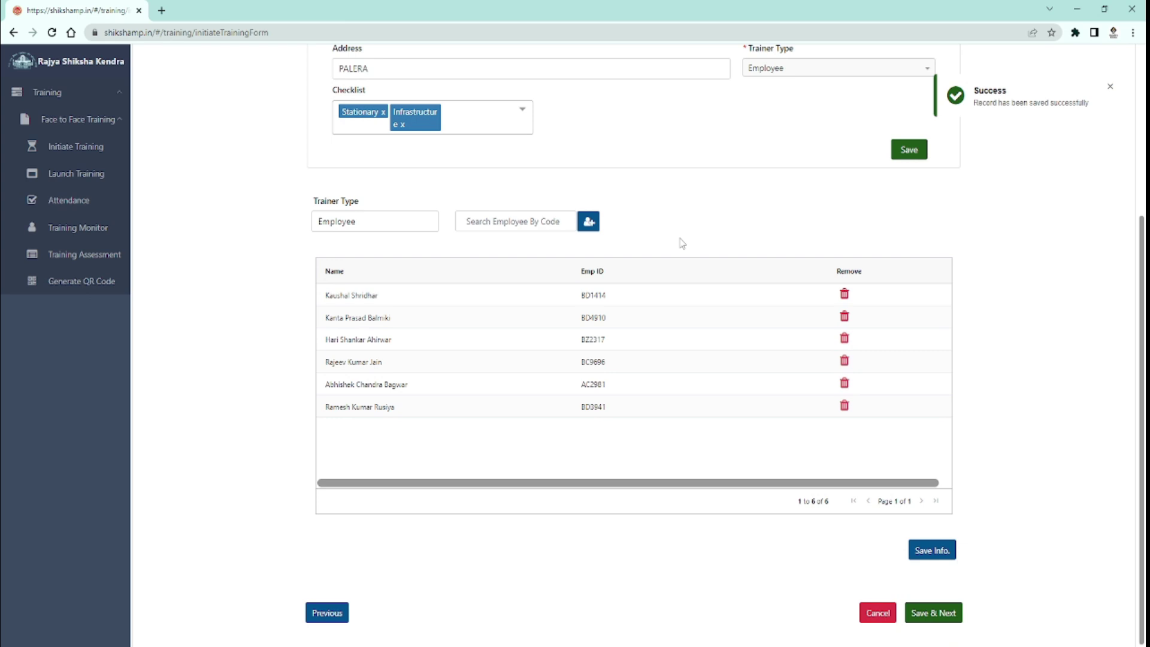
- Add an employee trainer to batch 7 by entering the trainer's employee code
scroll(518, 242, up, 2)
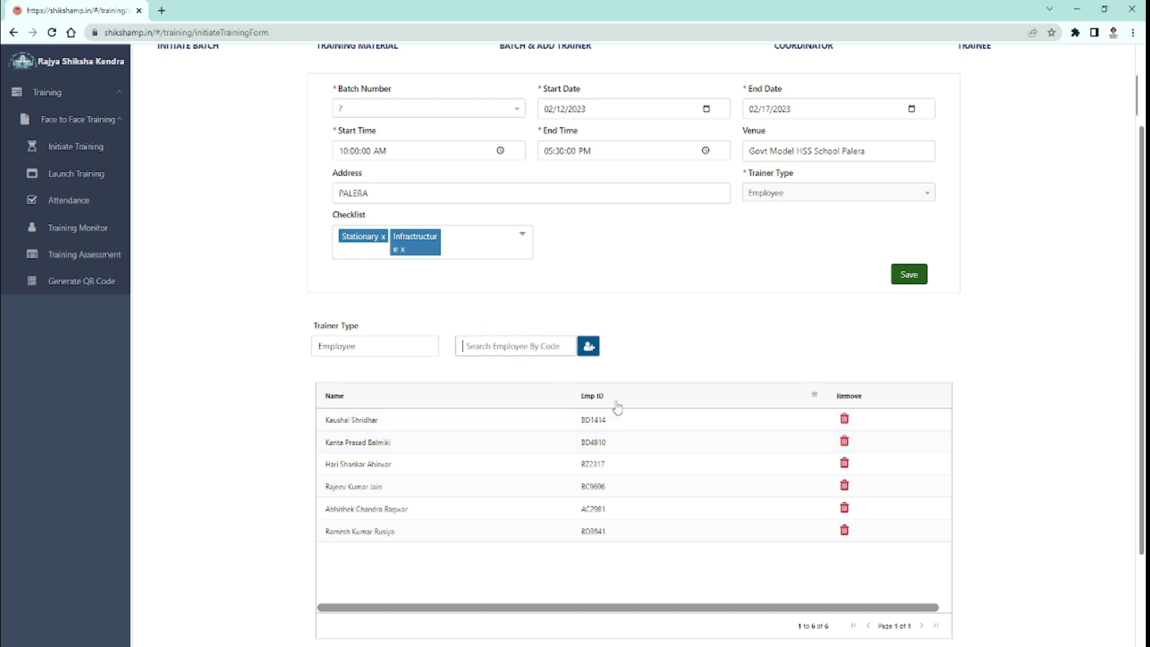
text(BD5786)
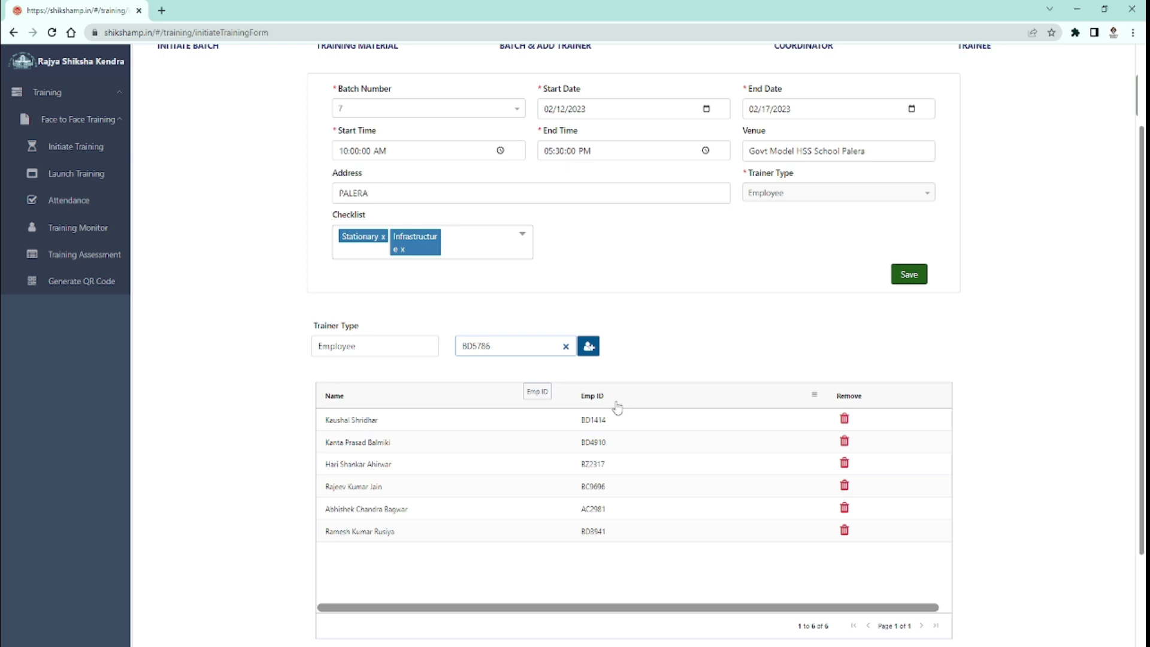
click(588, 347)
scroll(652, 438, down, 2)
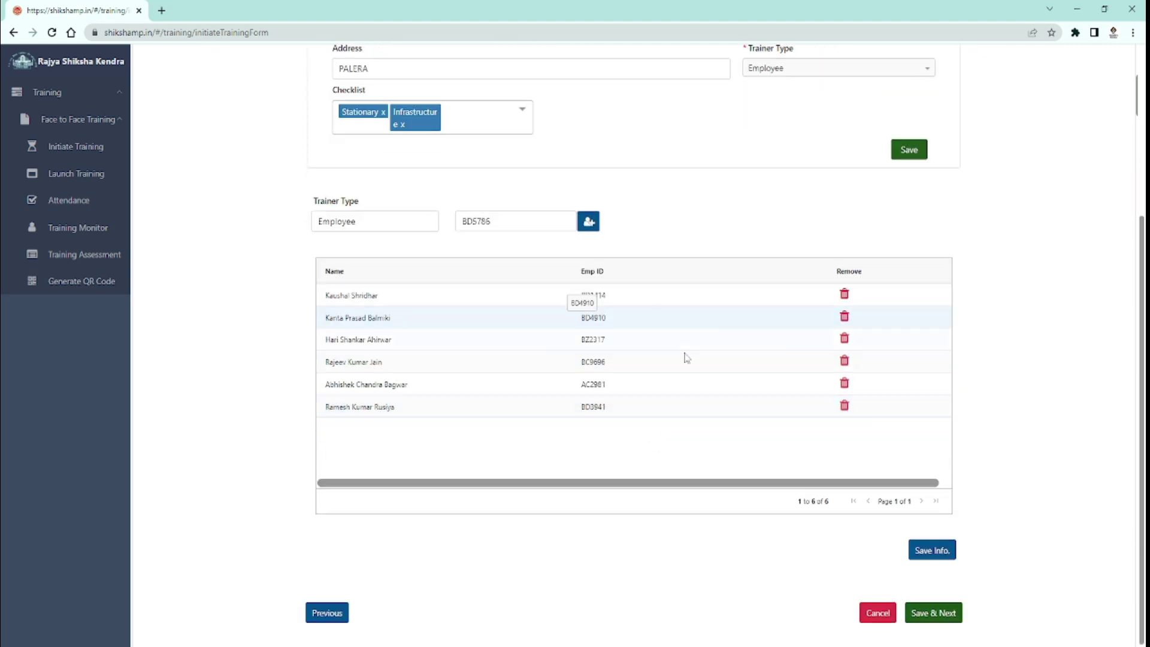
- Save batch 7's trainer information and continue to the coordinator stage
click(930, 550)
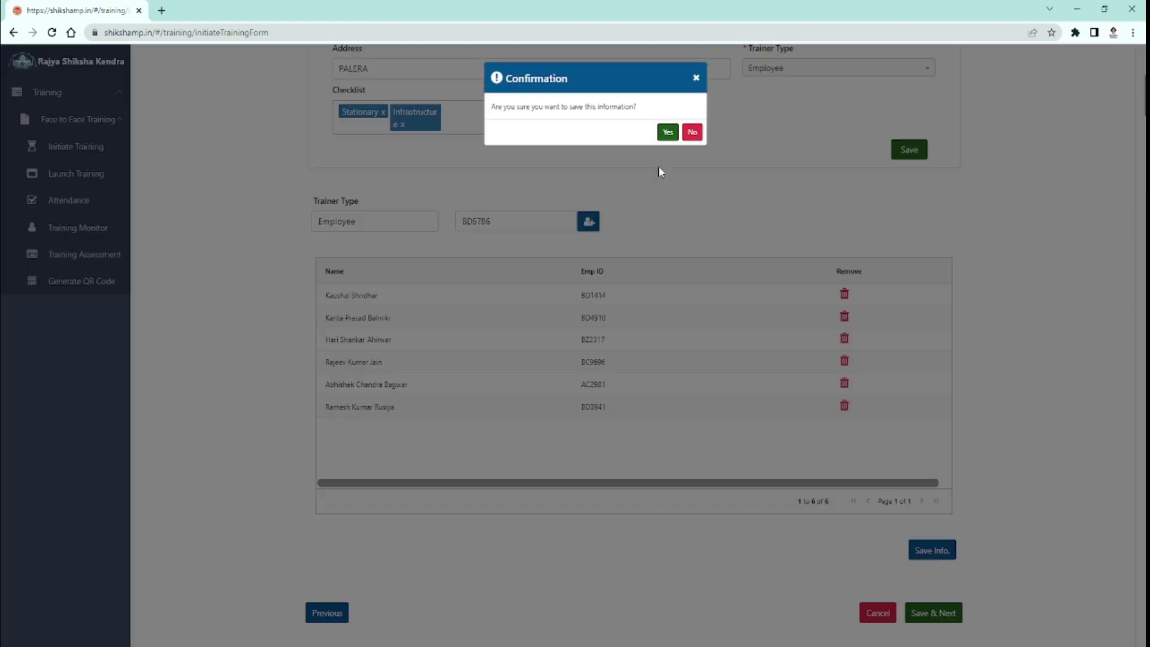
click(667, 132)
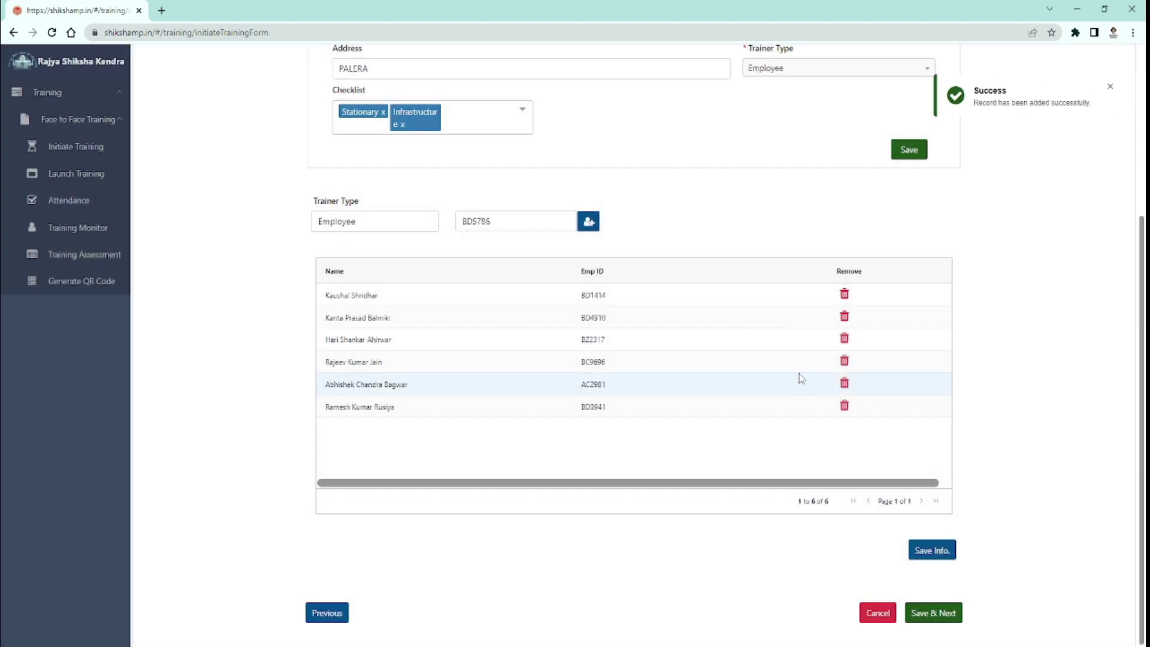
click(937, 614)
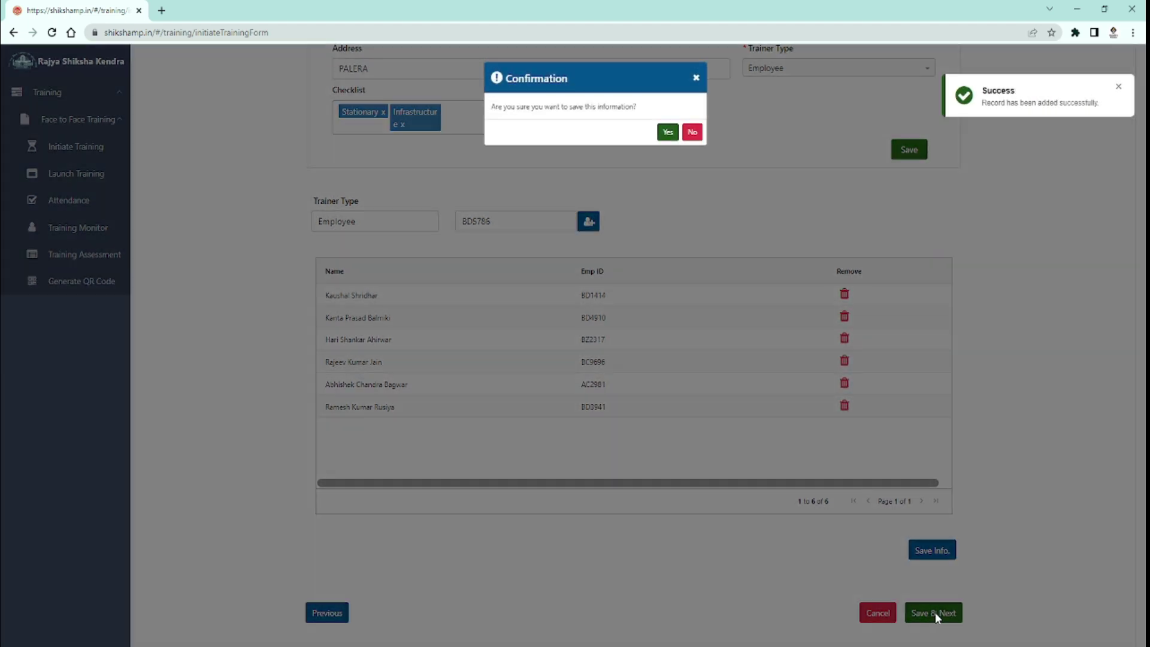
click(670, 136)
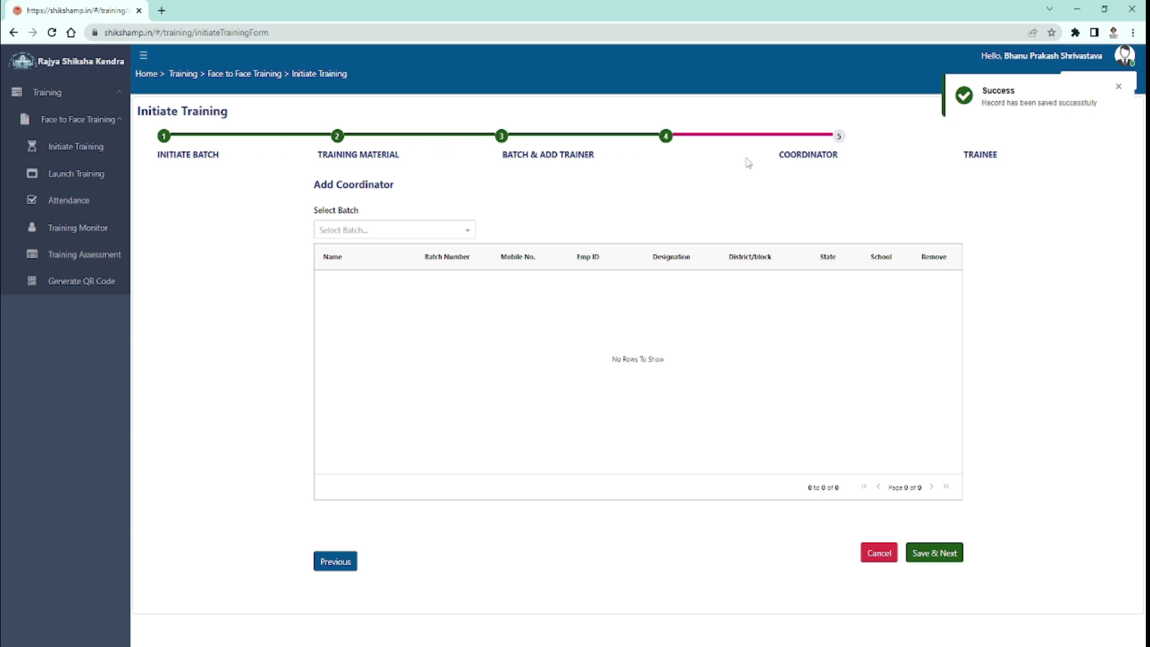
- Select batch 3 and add a coordinator to it by entering the coordinator's employee code
click(357, 233)
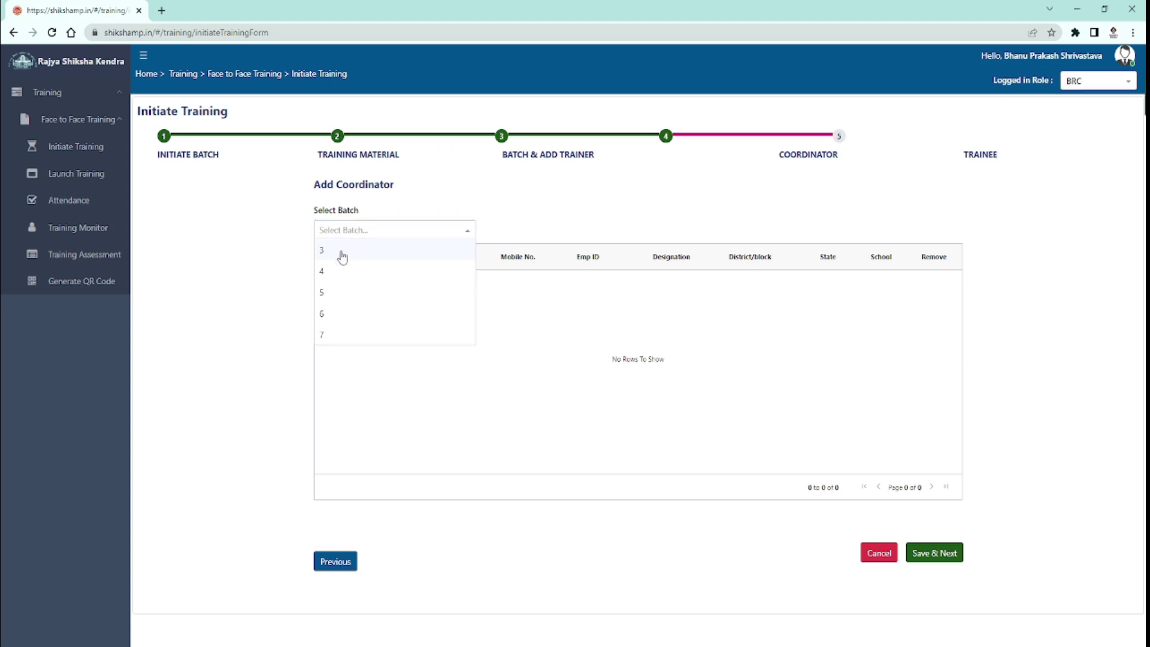
click(341, 257)
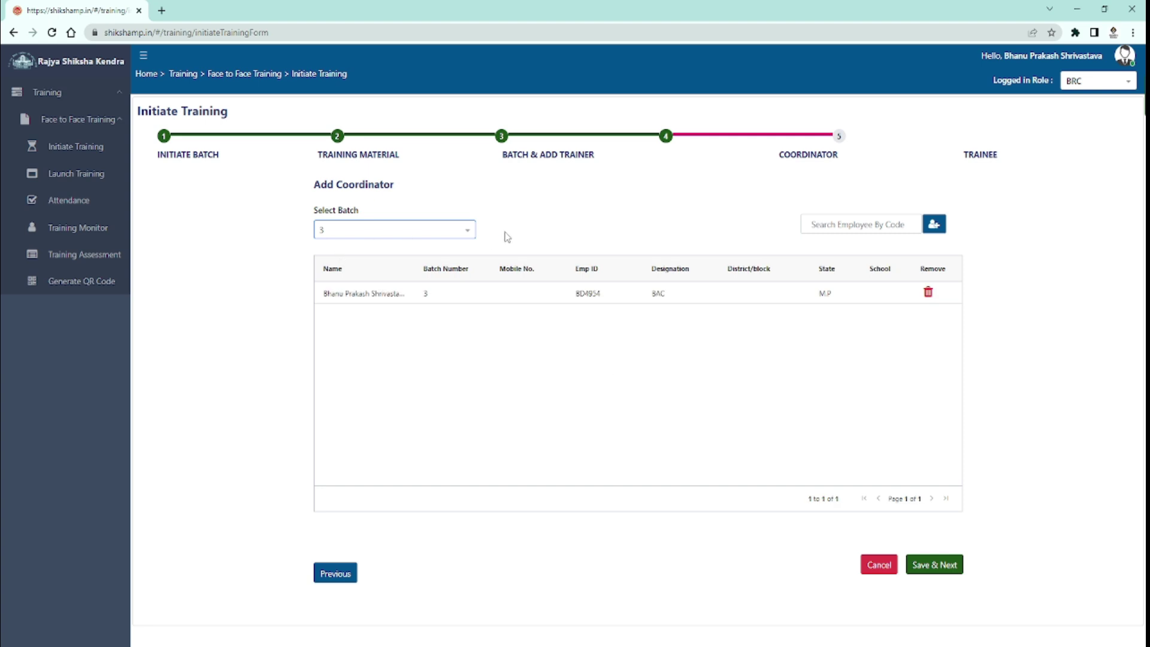
click(818, 226)
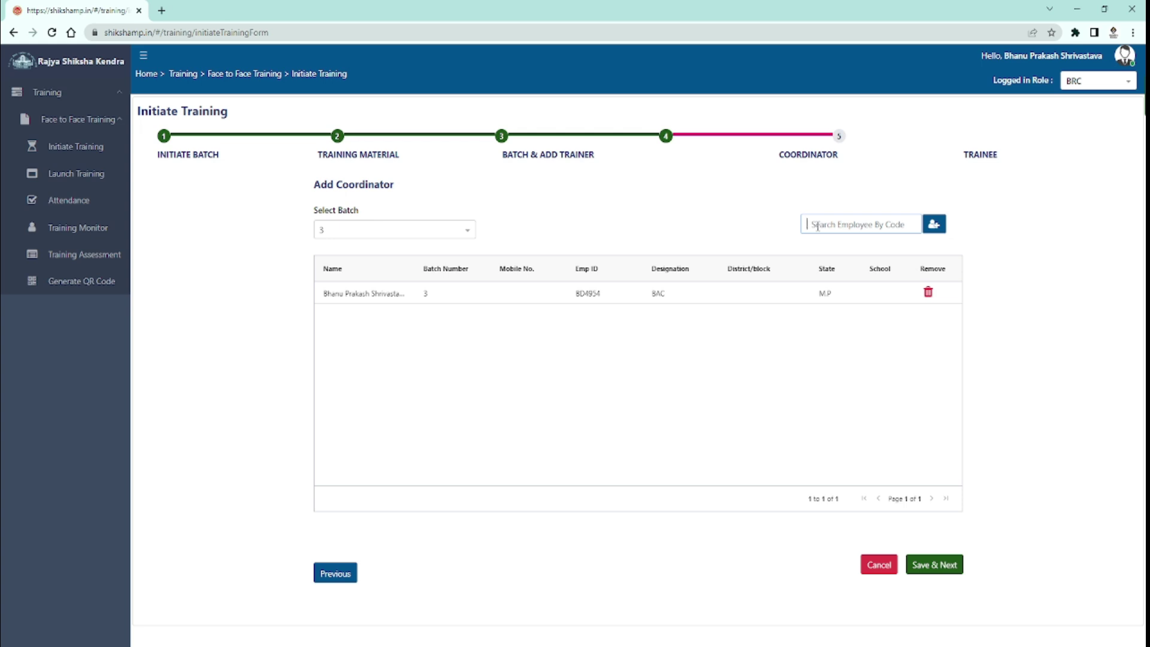
text(BD4954)
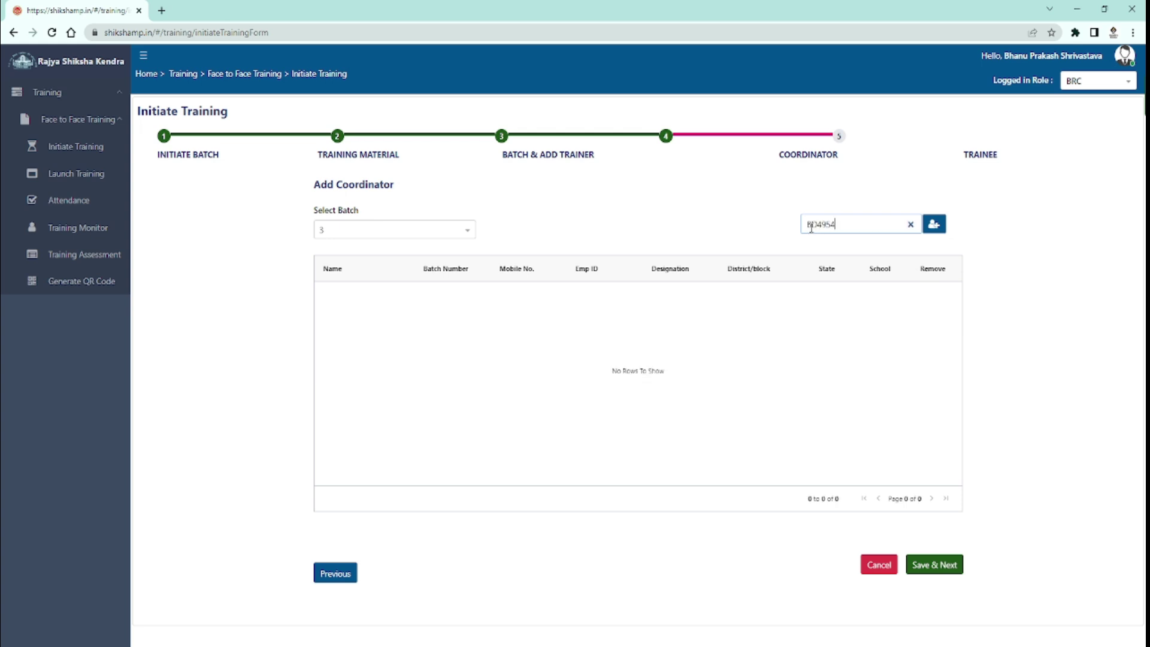
click(934, 226)
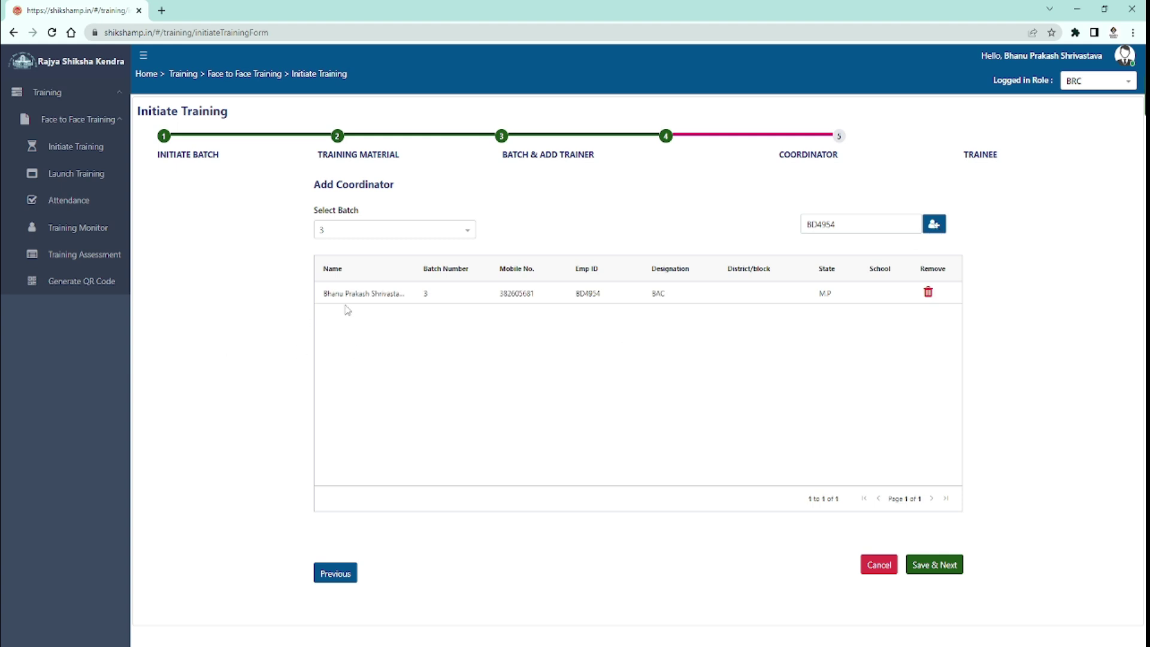
- Check the coordinator list of batch 6, and return to the list of batch 3
click(362, 238)
click(362, 237)
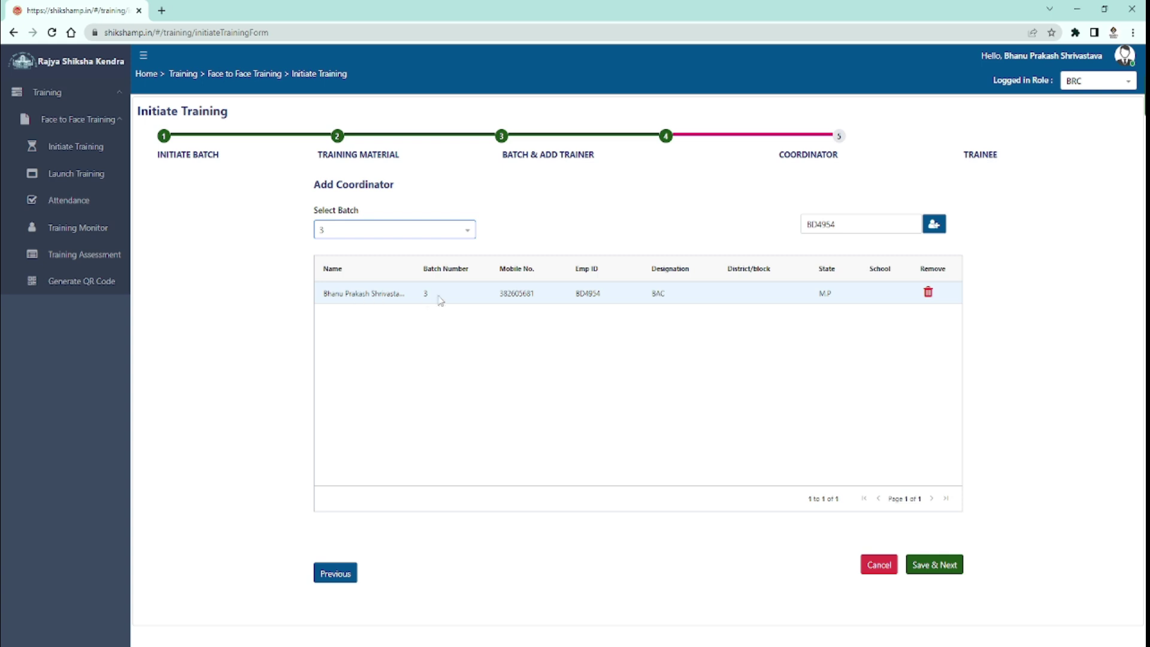
click(412, 230)
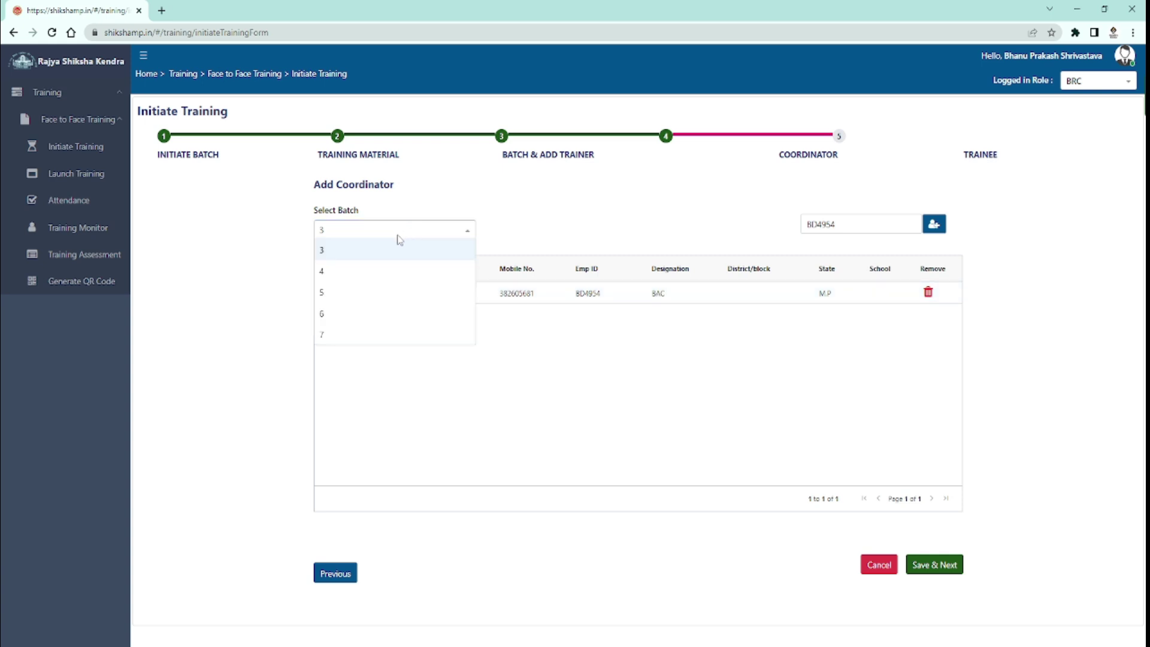
click(341, 315)
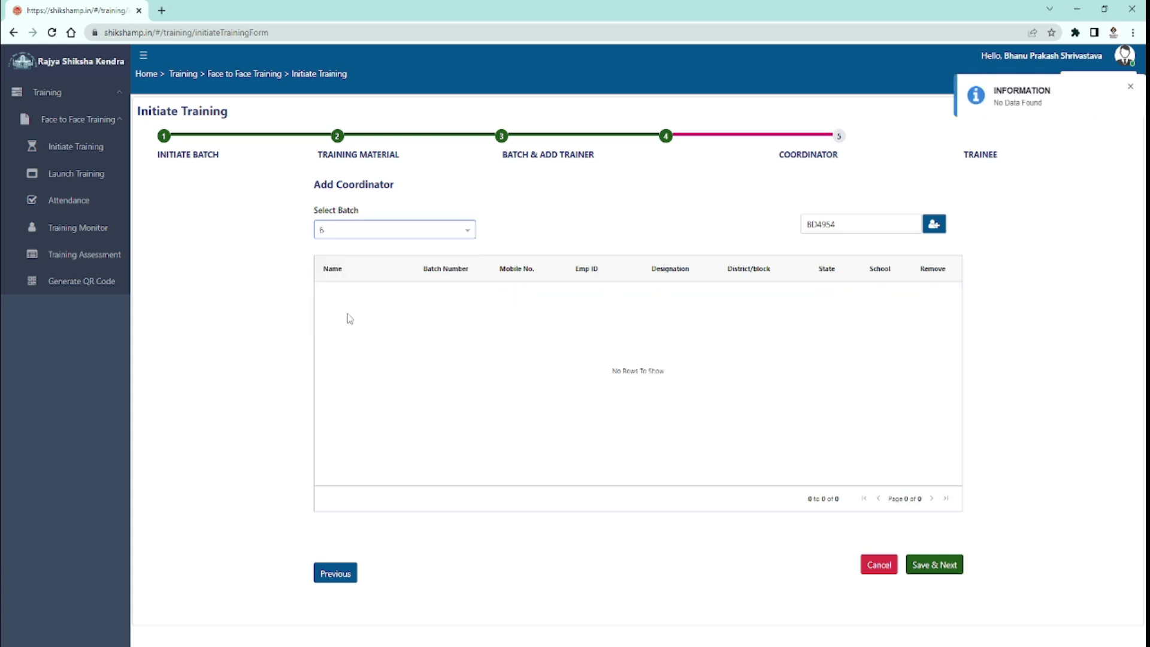
click(368, 234)
click(352, 251)
click(354, 239)
click(355, 238)
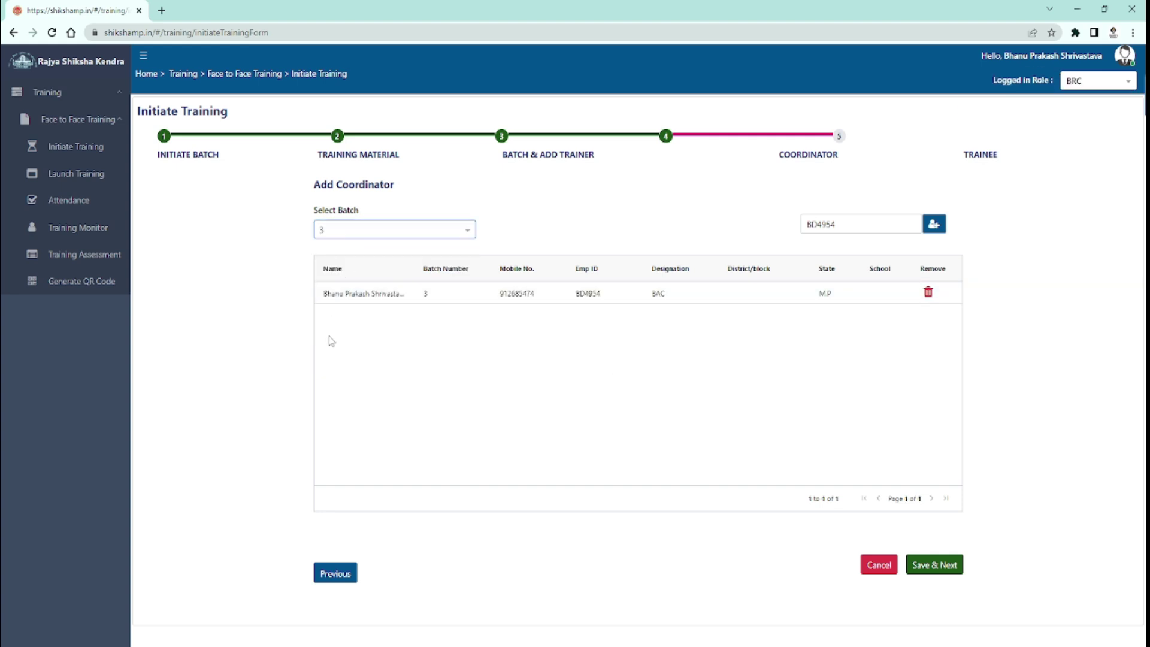
- Save the coordinator stage and add a trainee to batch 3 by entering the trainee's employee code
click(932, 572)
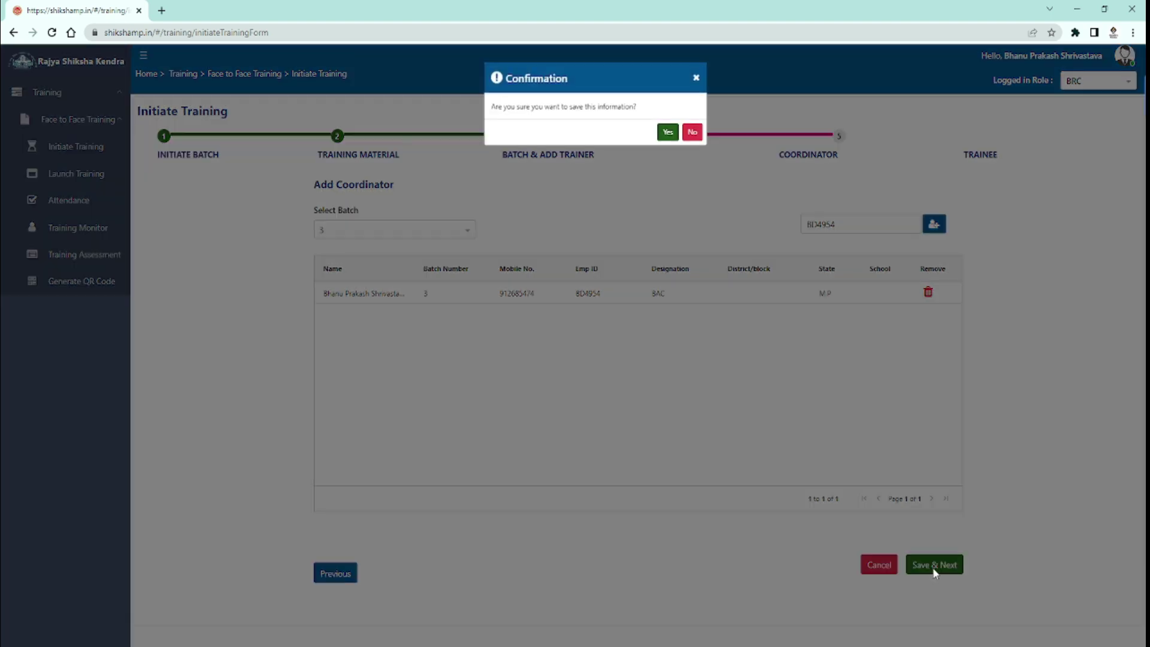
click(668, 133)
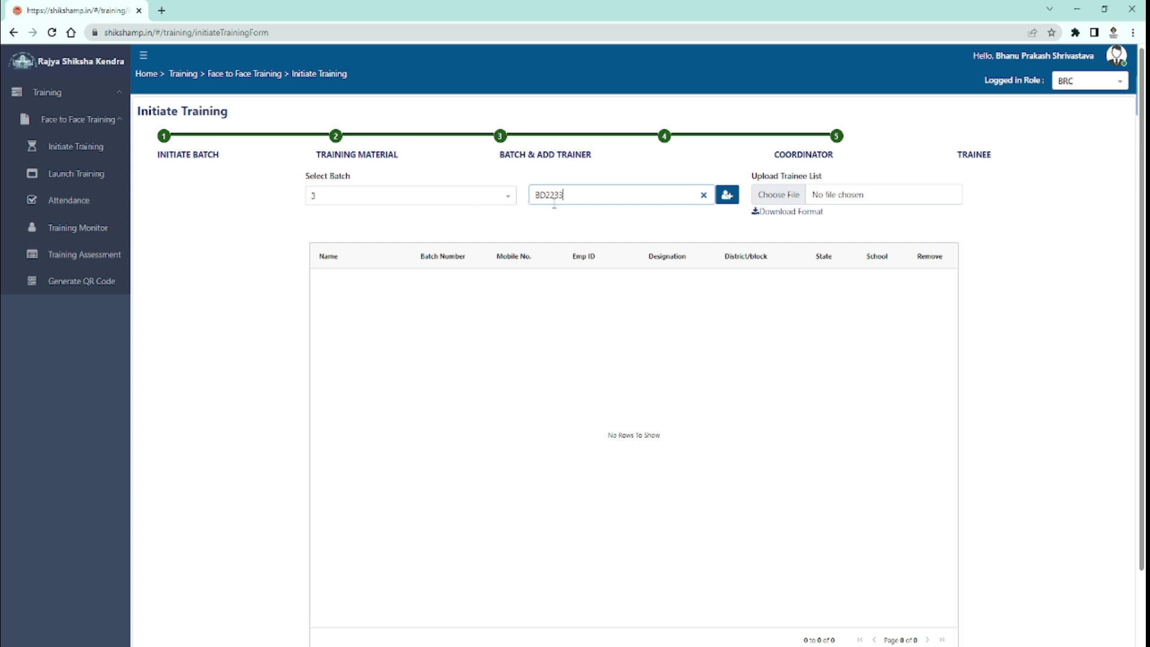
click(727, 195)
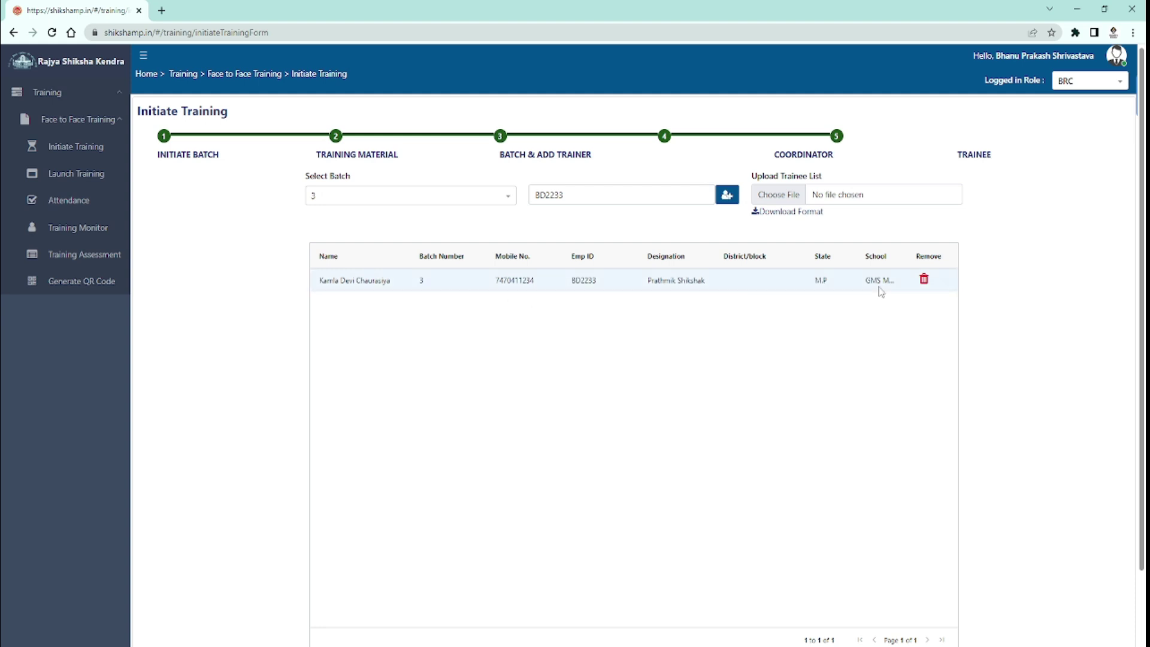
drag(572, 195, 533, 192)
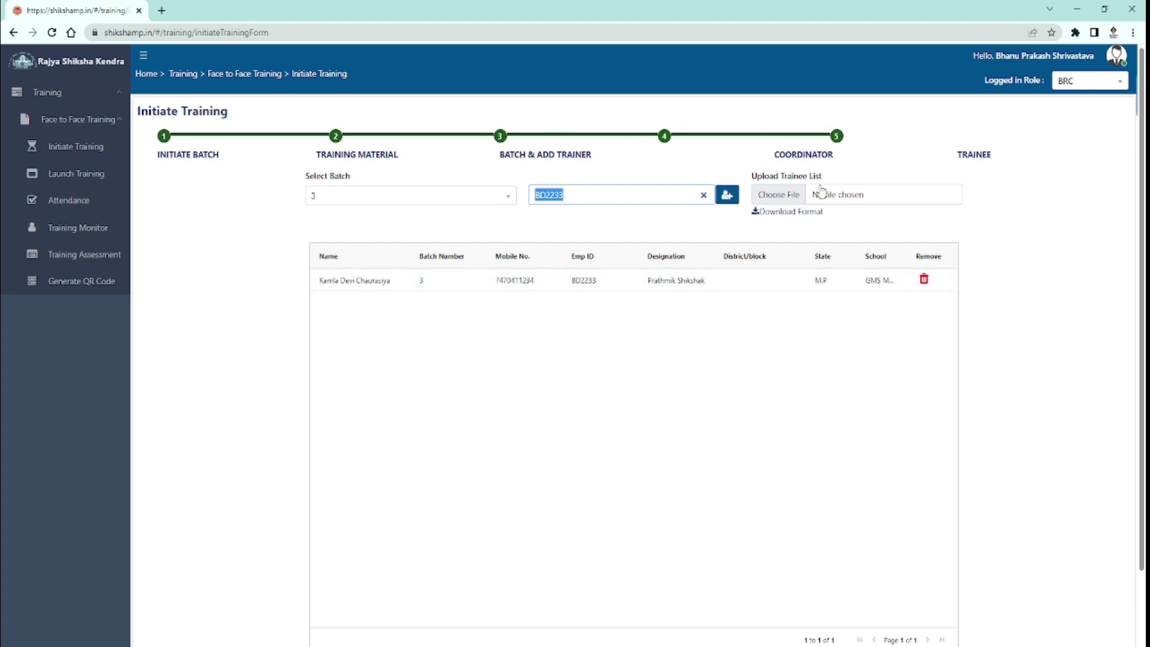
- Download the trainee list format, open it in Excel to examine the EmpCode column, and close the workbook
click(795, 214)
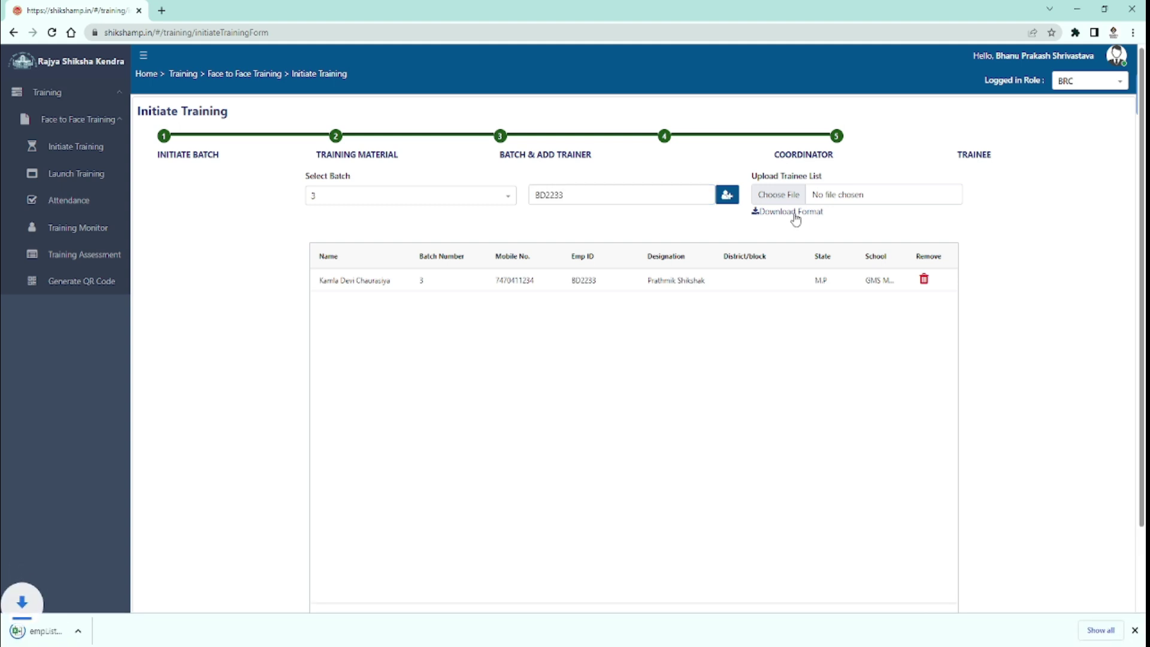
click(45, 632)
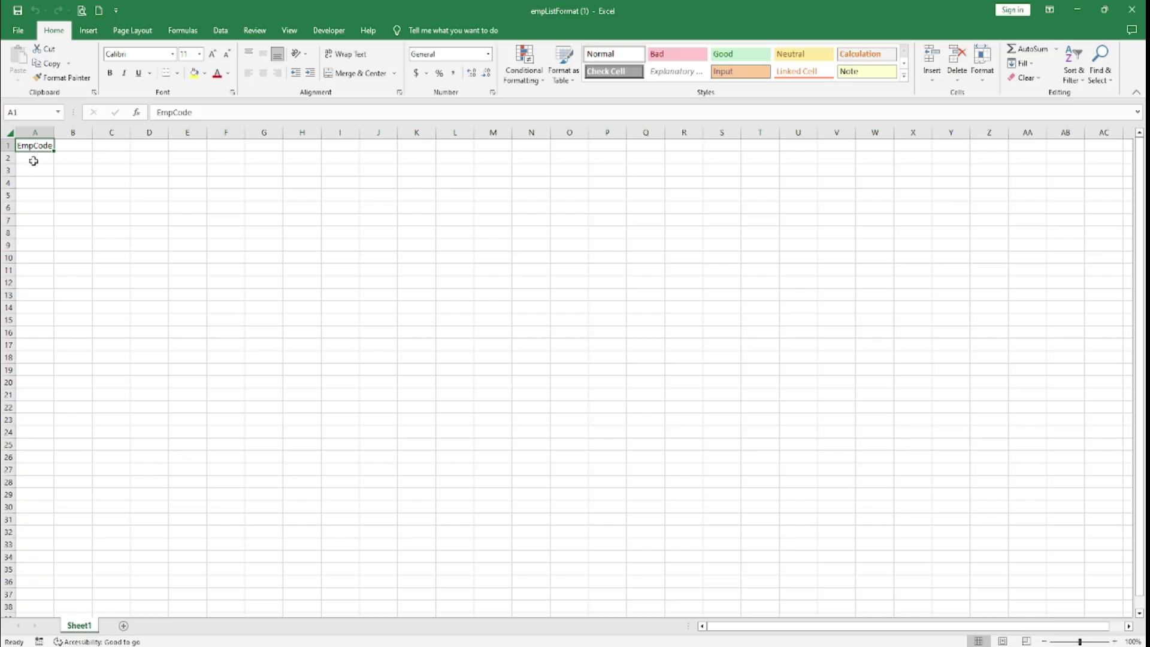
click(33, 160)
drag(34, 162, 17, 533)
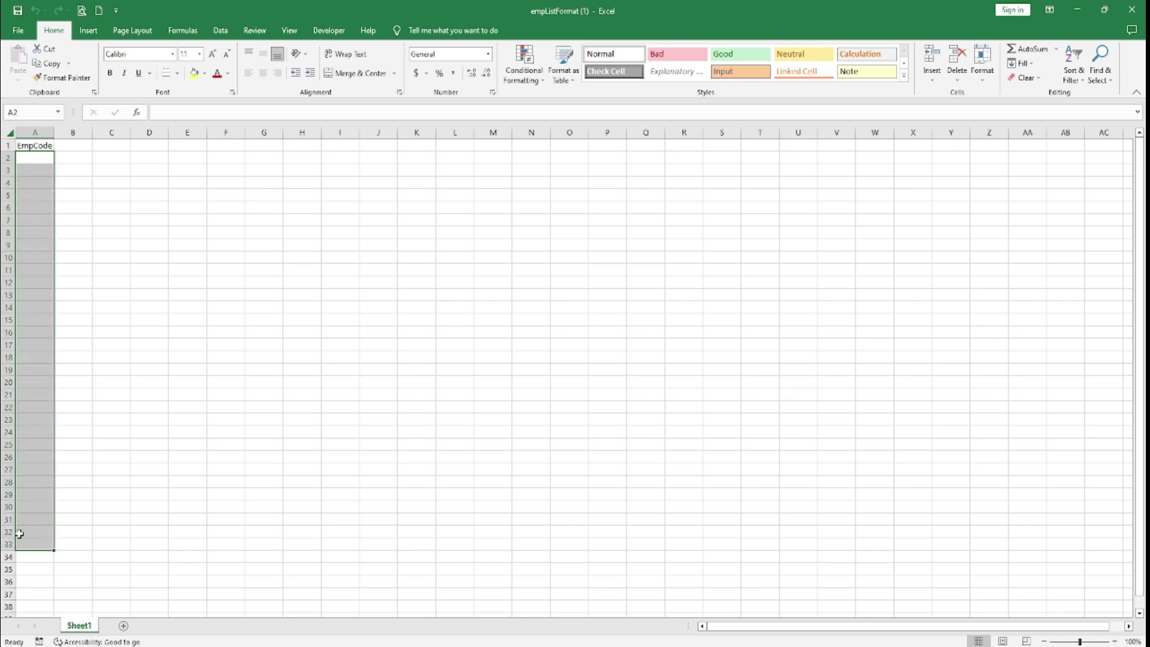
click(1145, 9)
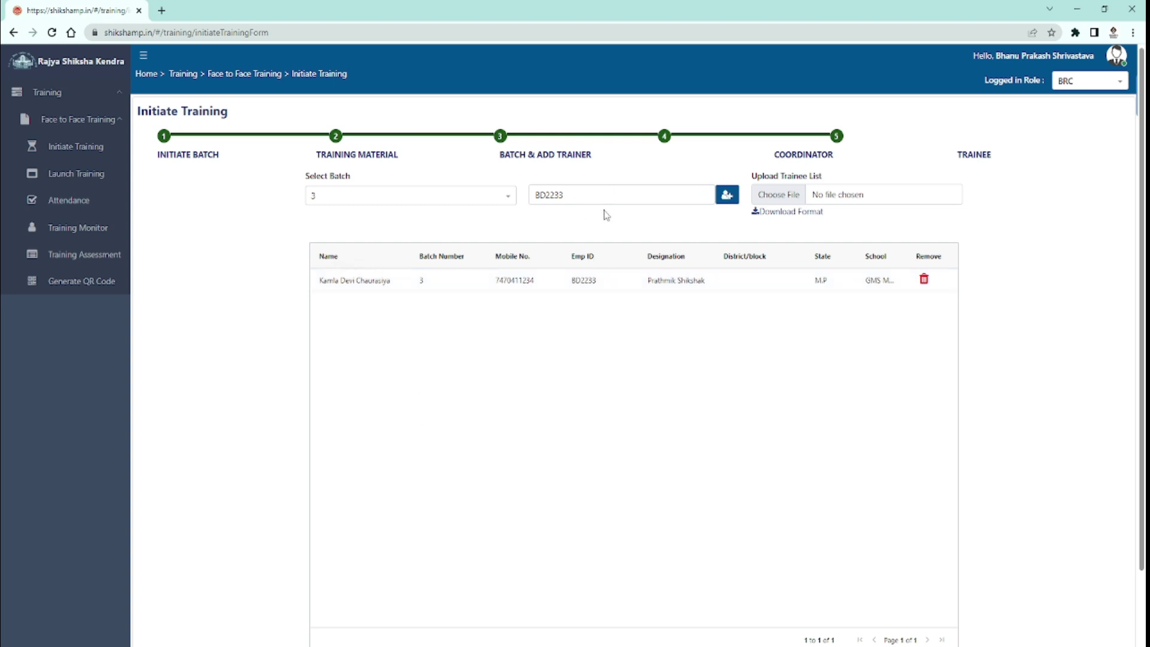
- Make the final submission of the training initiation and open the Launch Training page
click(402, 195)
click(575, 193)
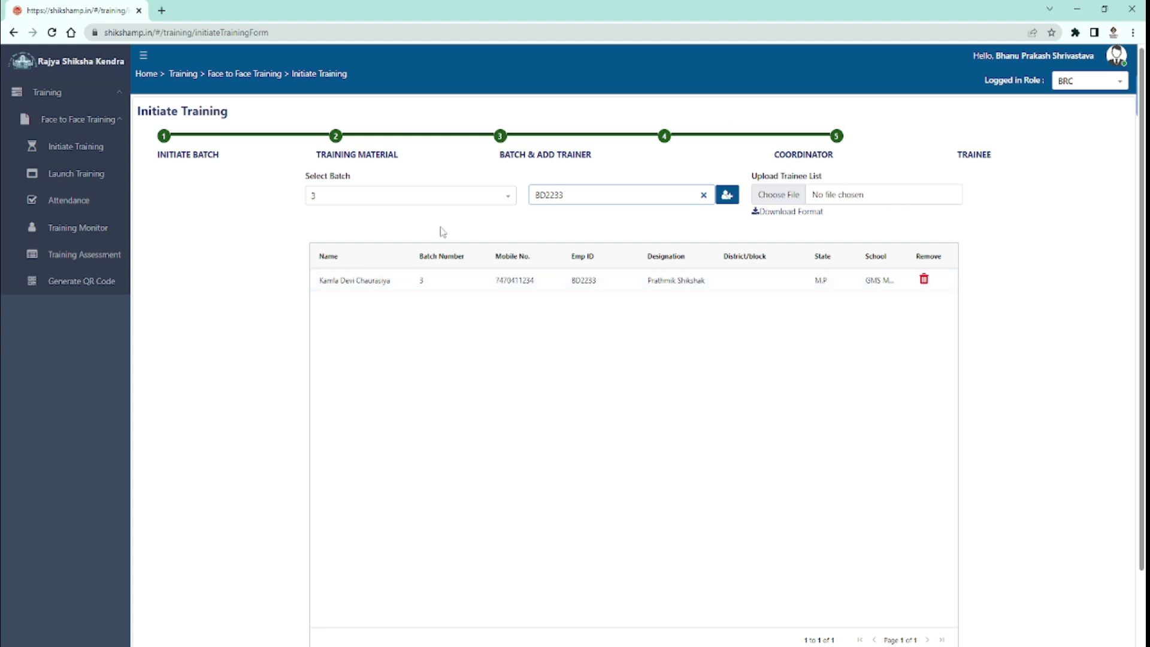
scroll(816, 411, down, 2)
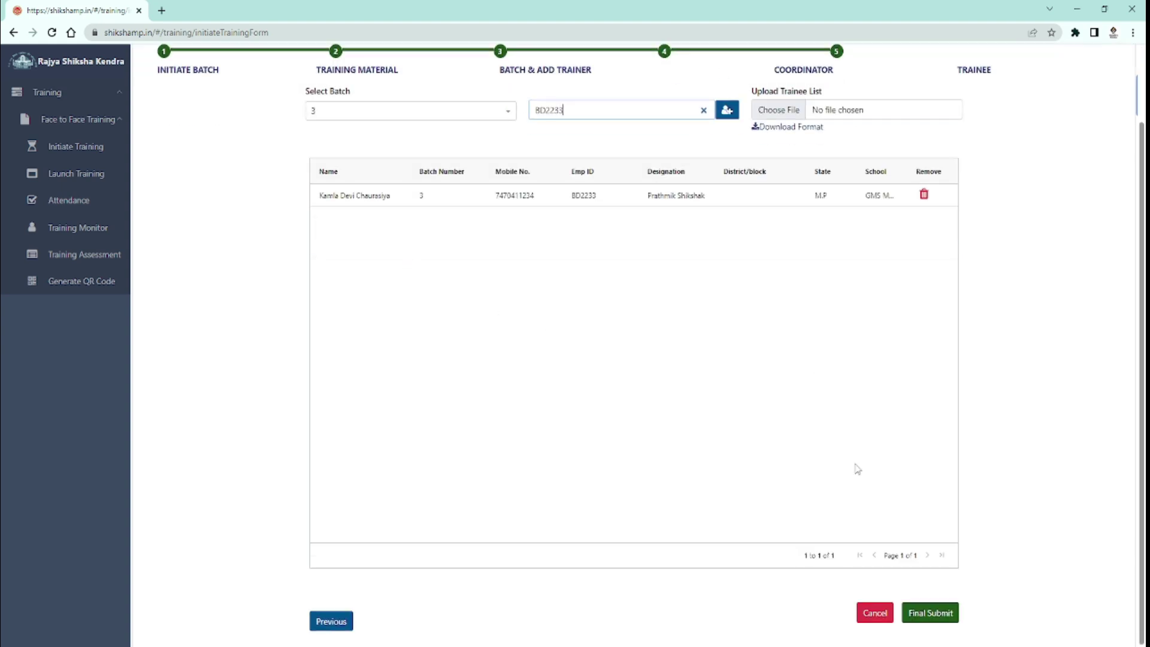
click(931, 613)
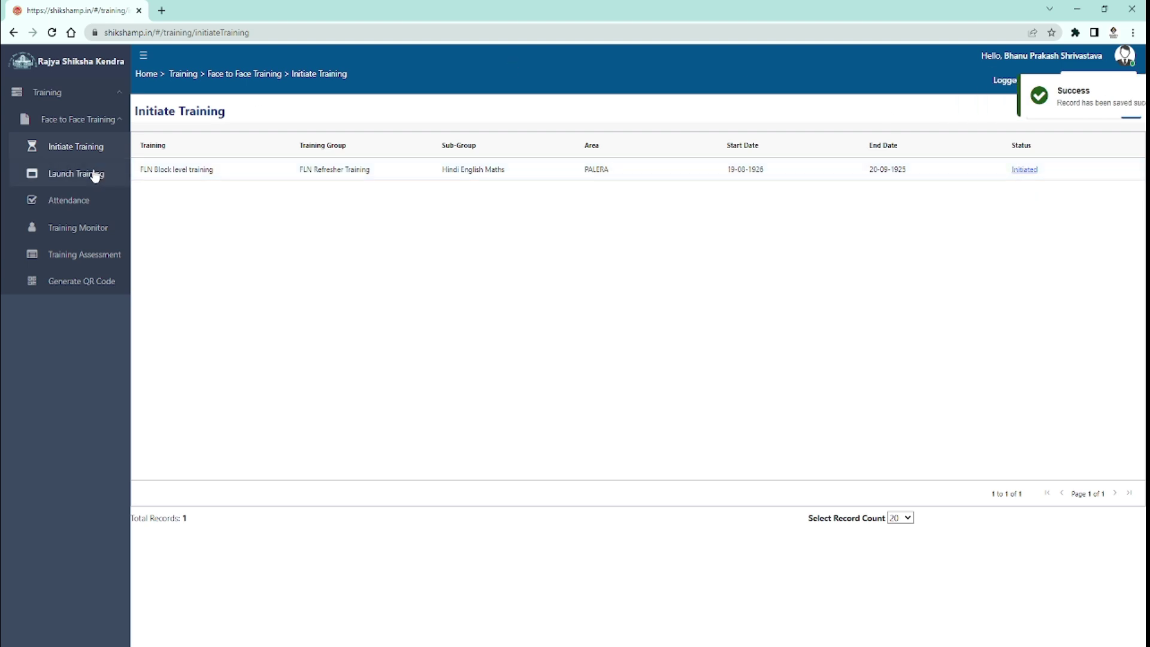
click(77, 179)
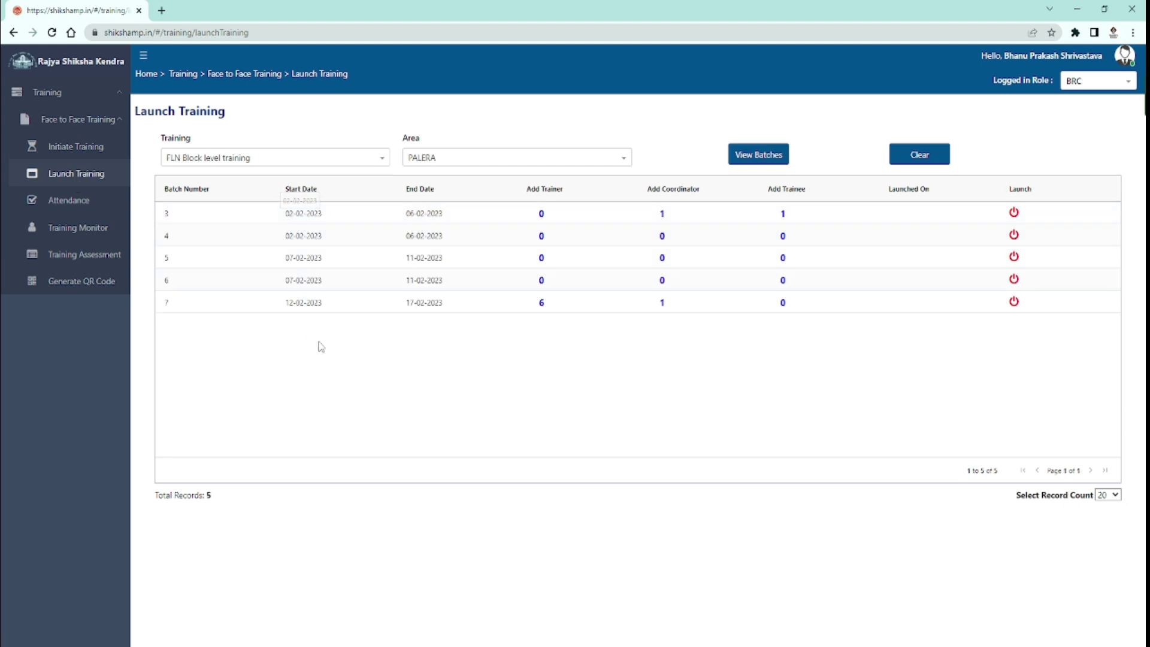